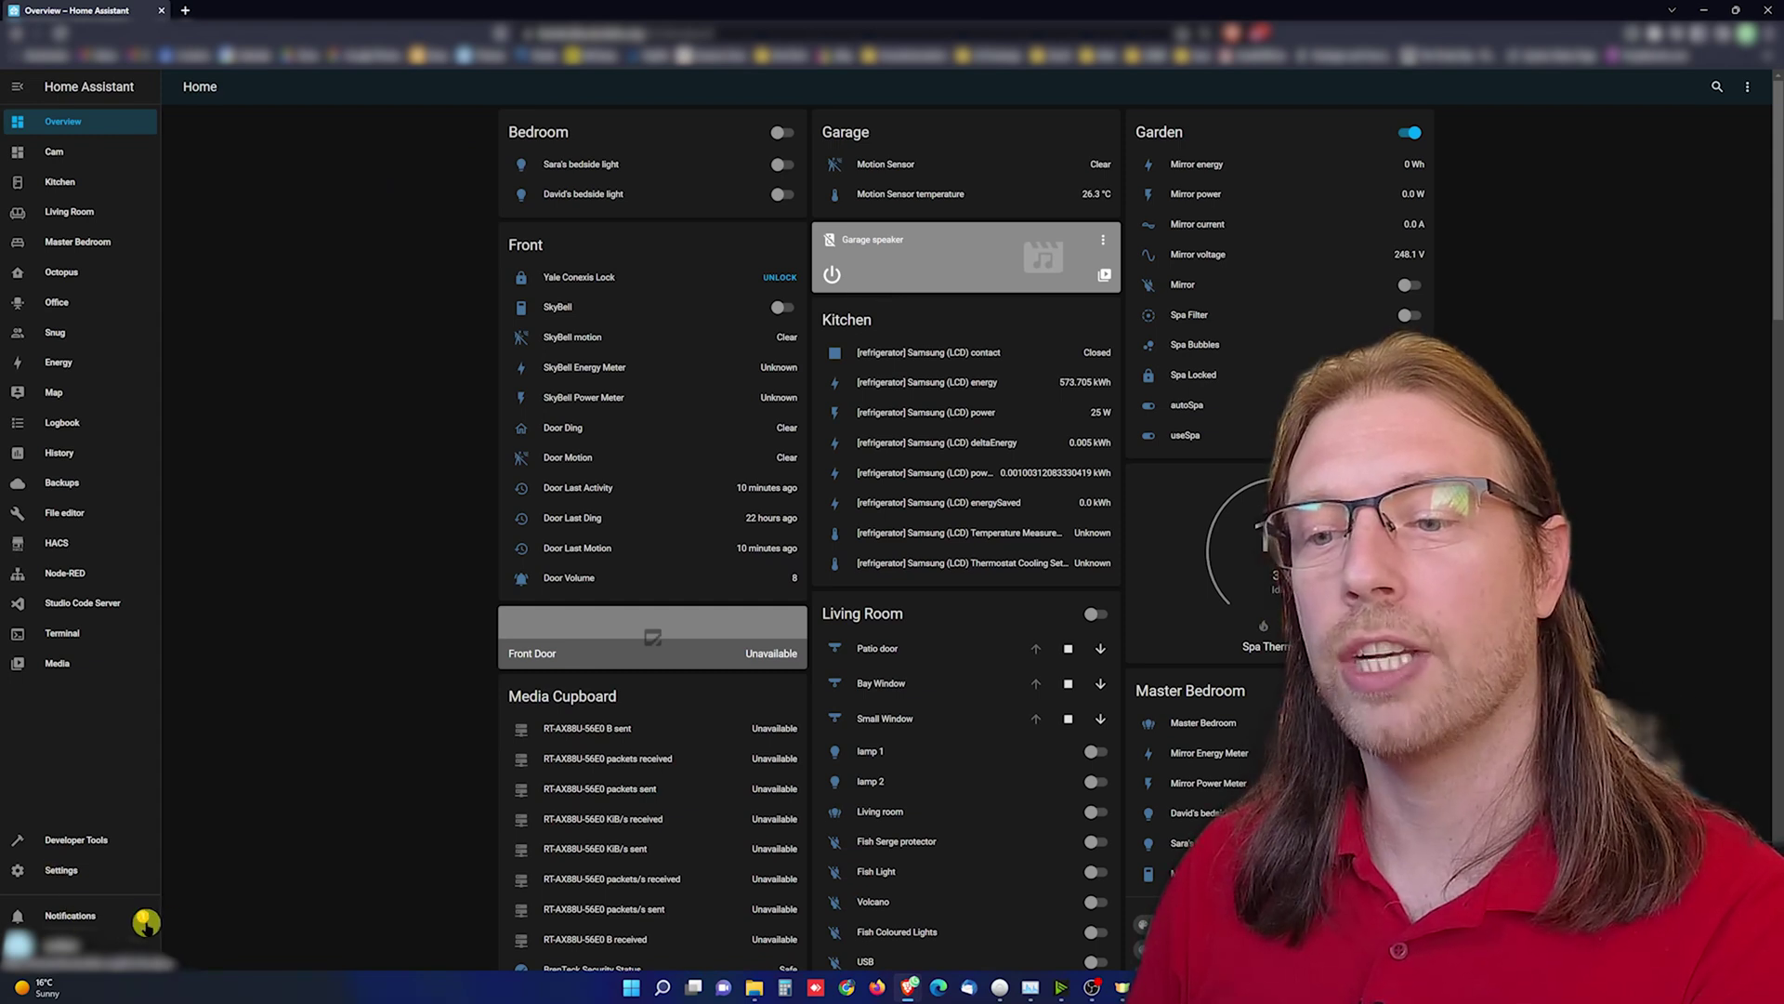
- Go to Settings > Devices & Services to see discovered integrations like SwitchBot, Tado and LG webOS
{"action": "left_click", "coordinate": [60, 871]}
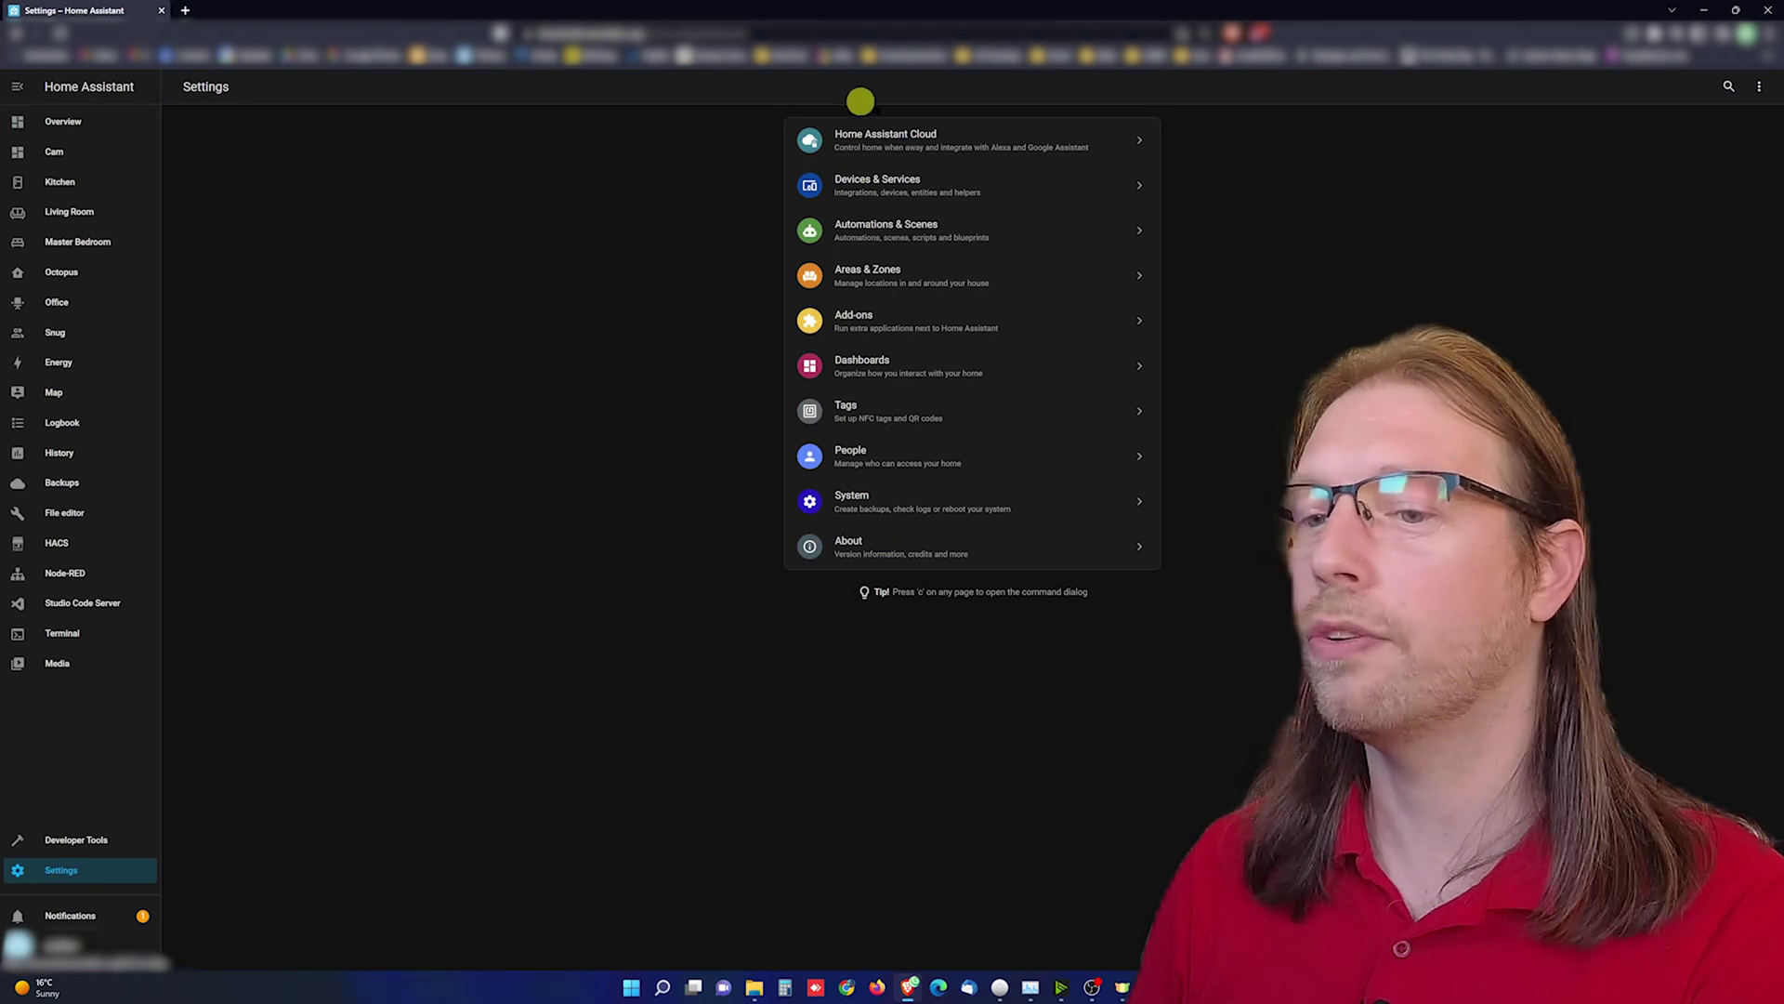
{"action": "left_click", "coordinate": [906, 187]}
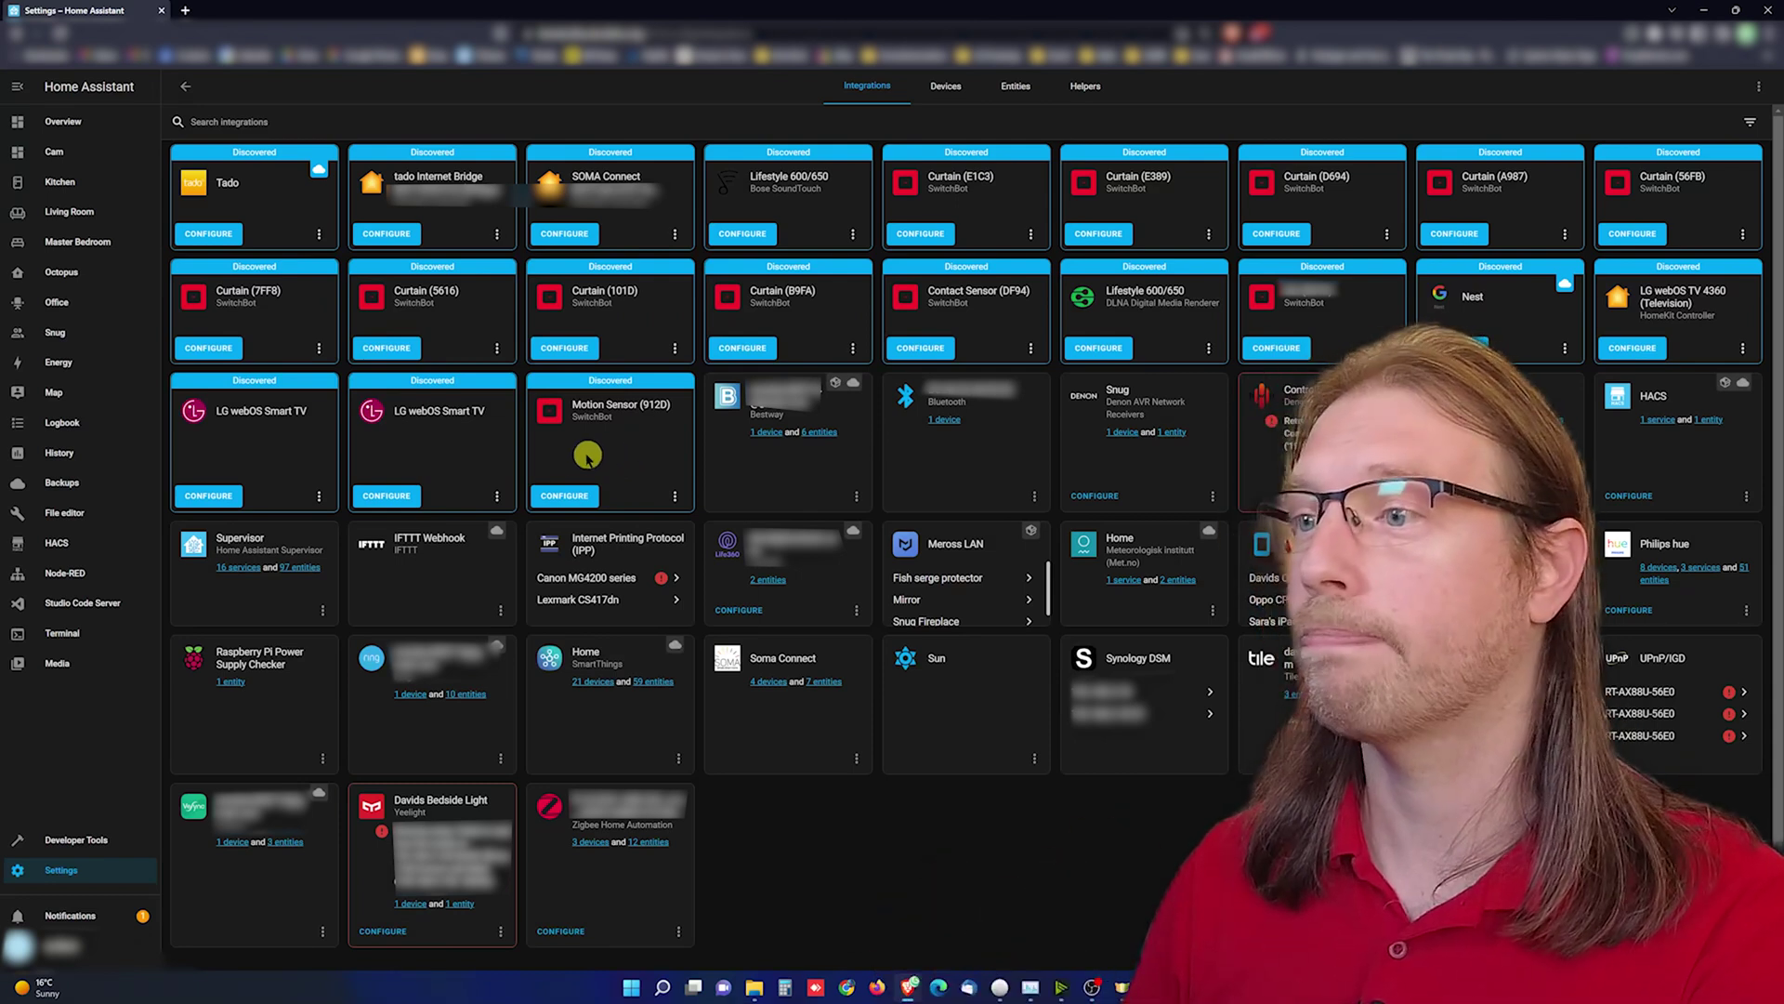
- Configure the discovered SwitchBot Motion Sensor (912D), submit setup, and place it in the Kitchen area
{"action": "left_click", "coordinate": [569, 502]}
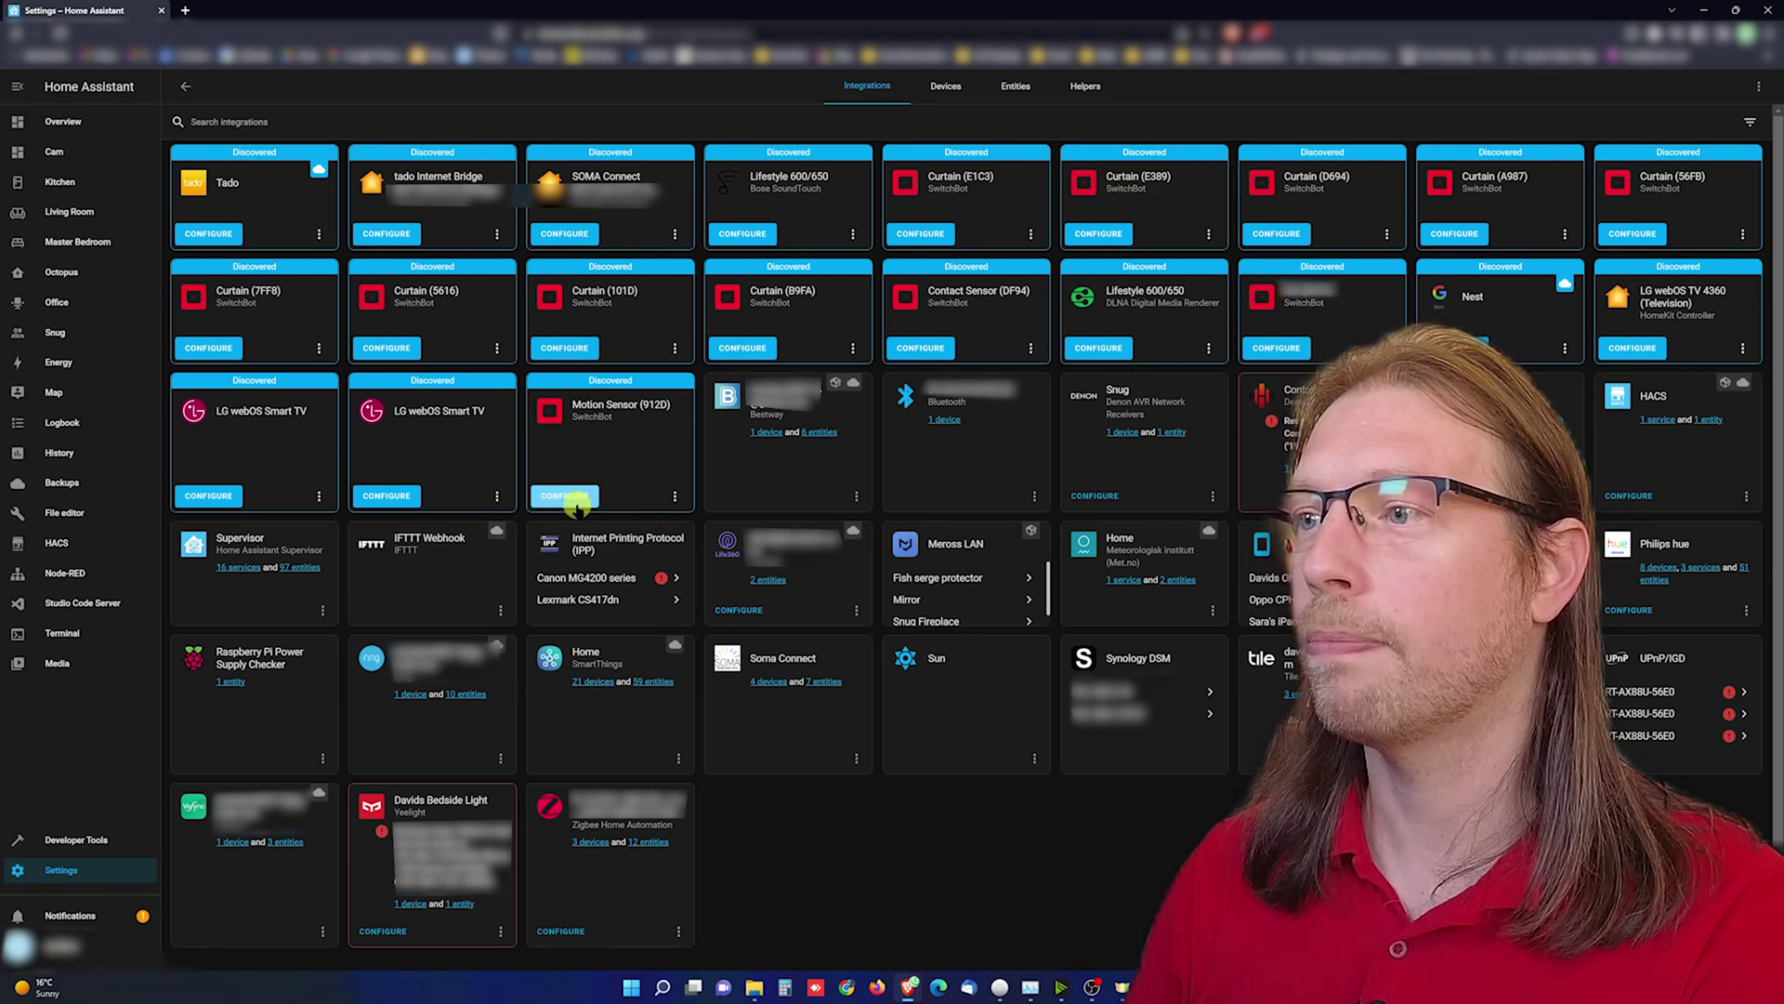
{"action": "left_click", "coordinate": [576, 502]}
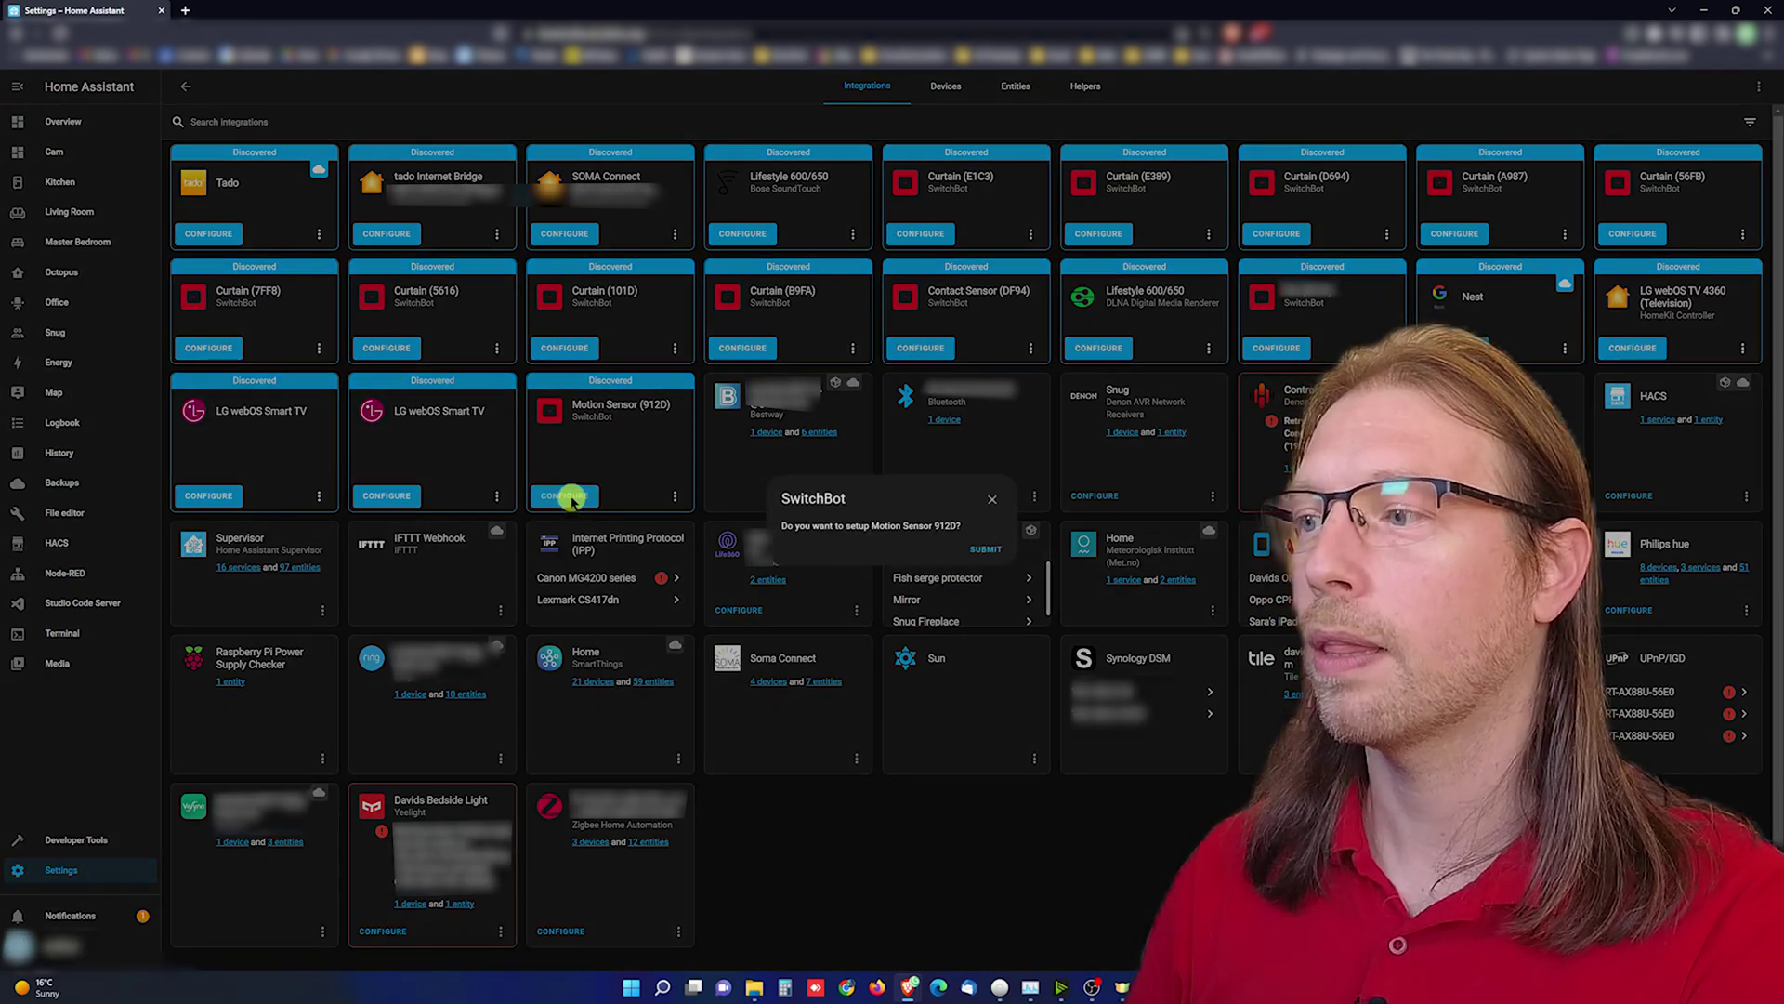
{"action": "left_click", "coordinate": [994, 553]}
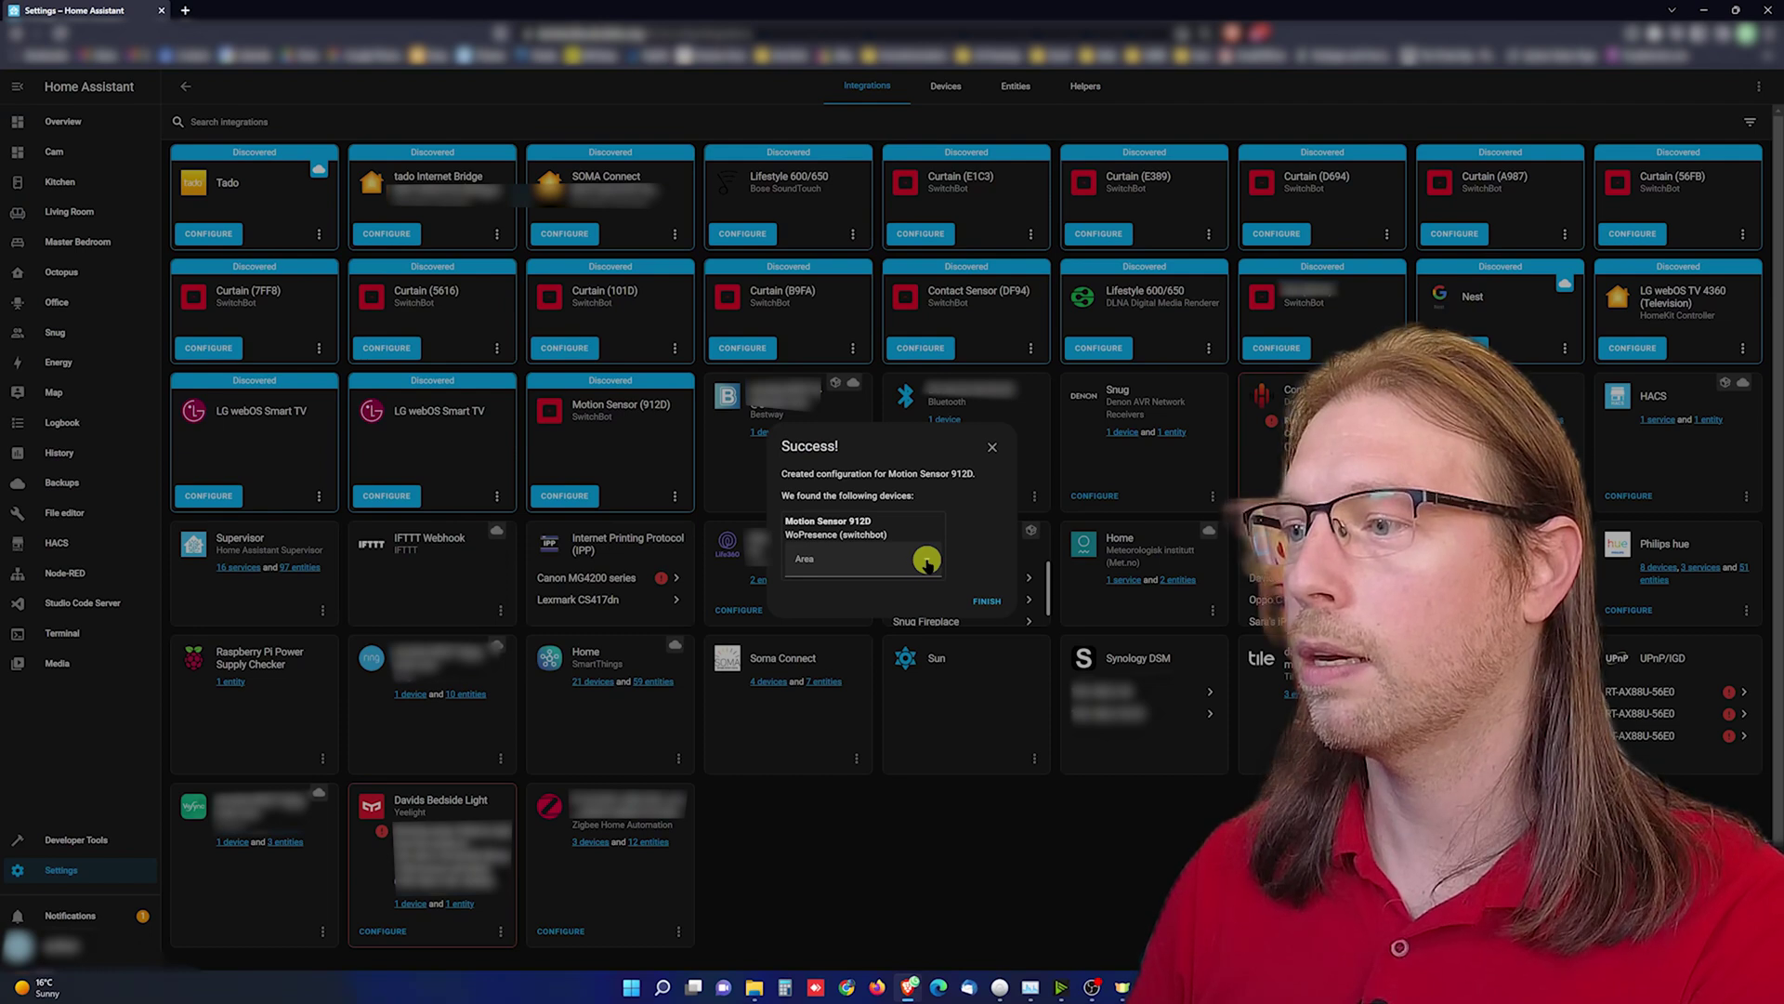
{"action": "left_click", "coordinate": [926, 563]}
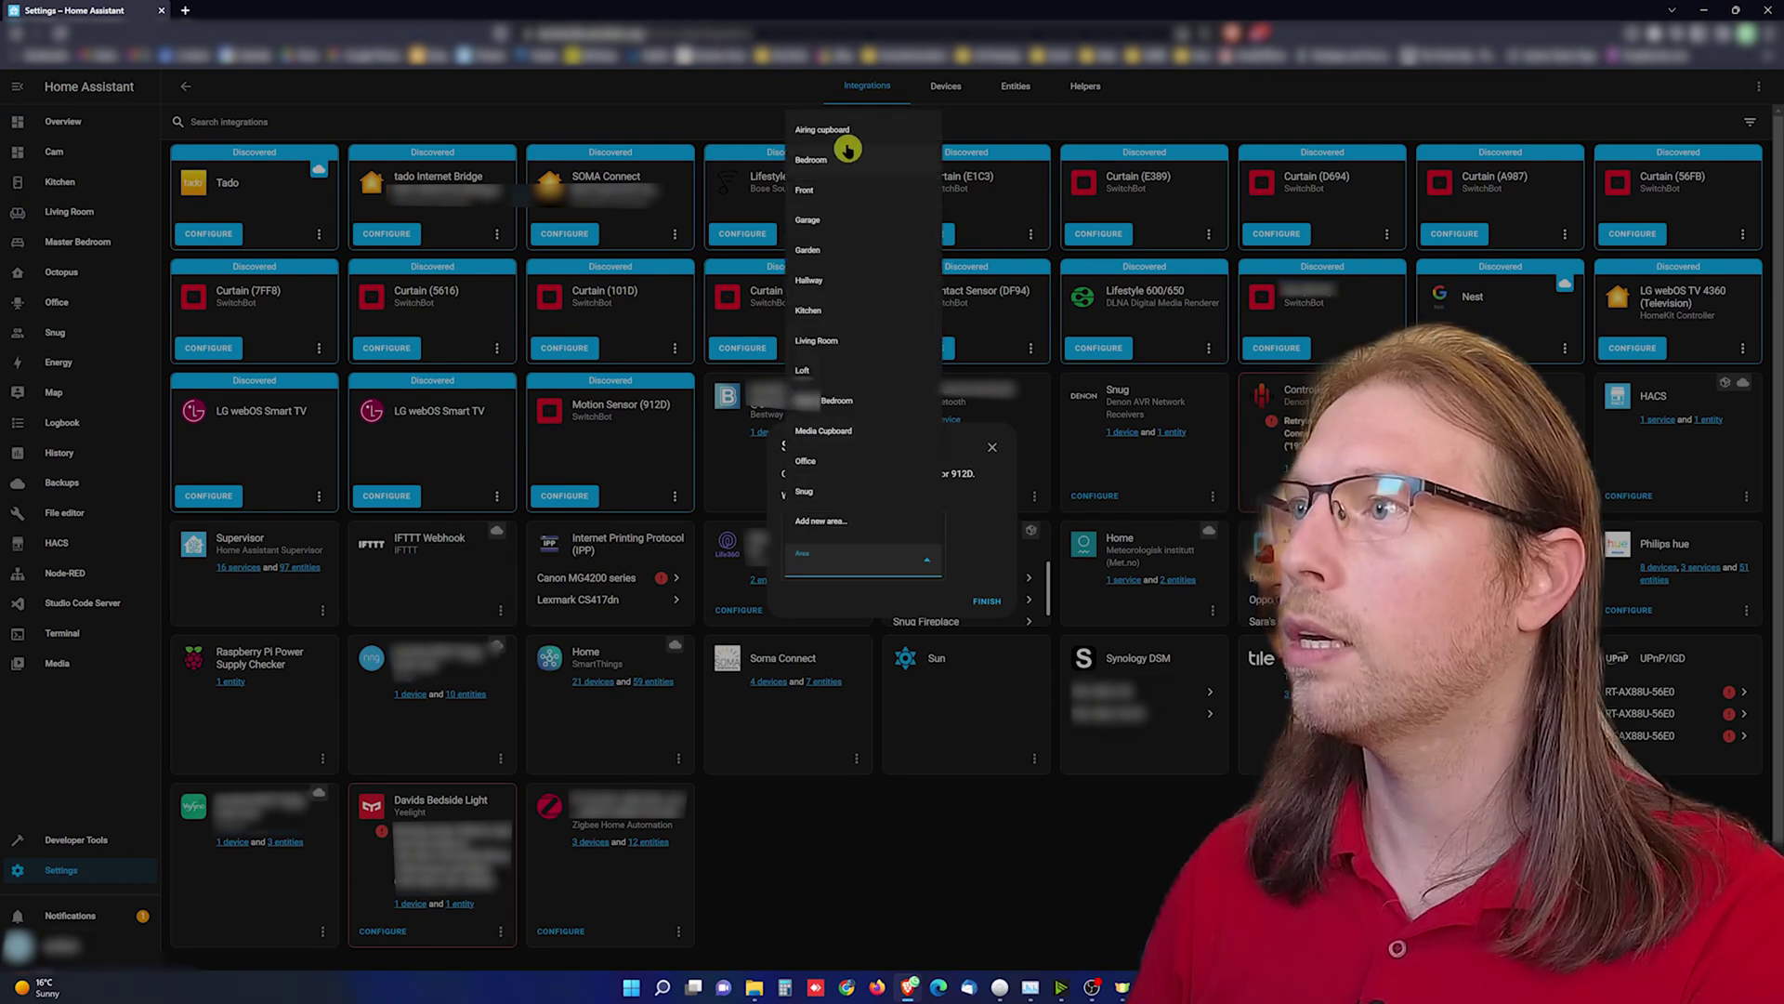
{"action": "left_click", "coordinate": [827, 311]}
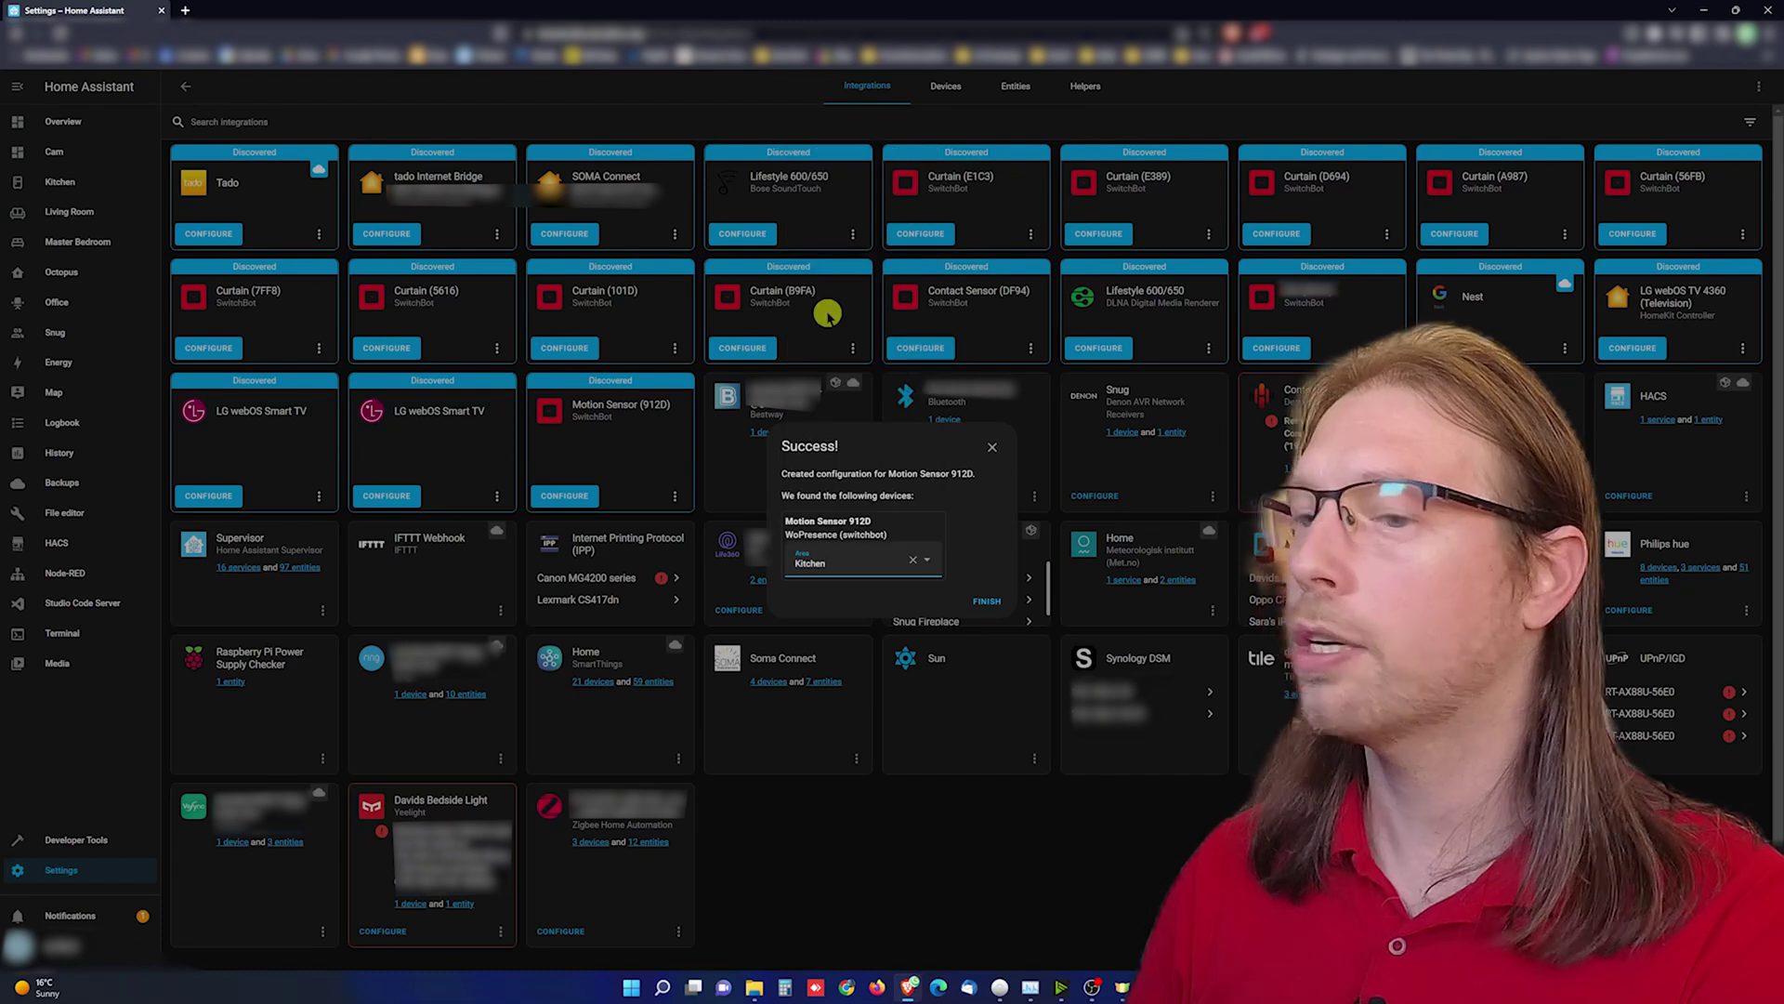
{"action": "left_click", "coordinate": [981, 606]}
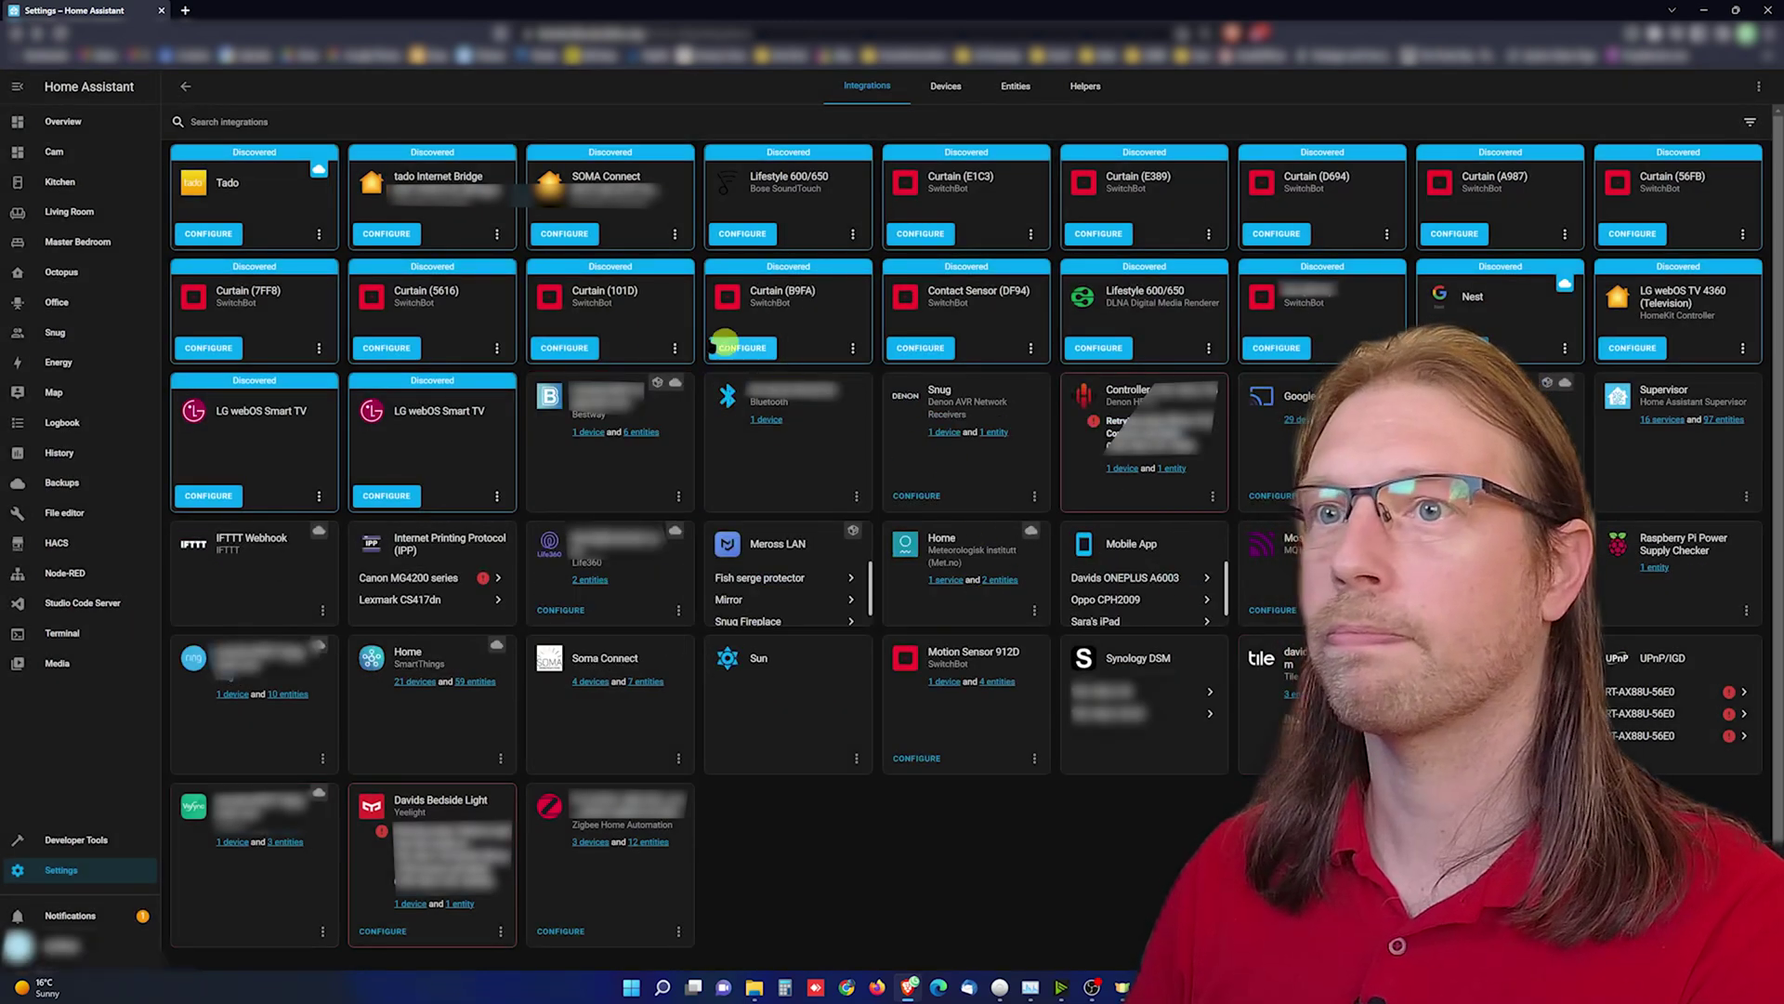
- Check the Kitchen dashboard, then scroll the Overview to the 912D motion and light readings
{"action": "left_click", "coordinate": [61, 182]}
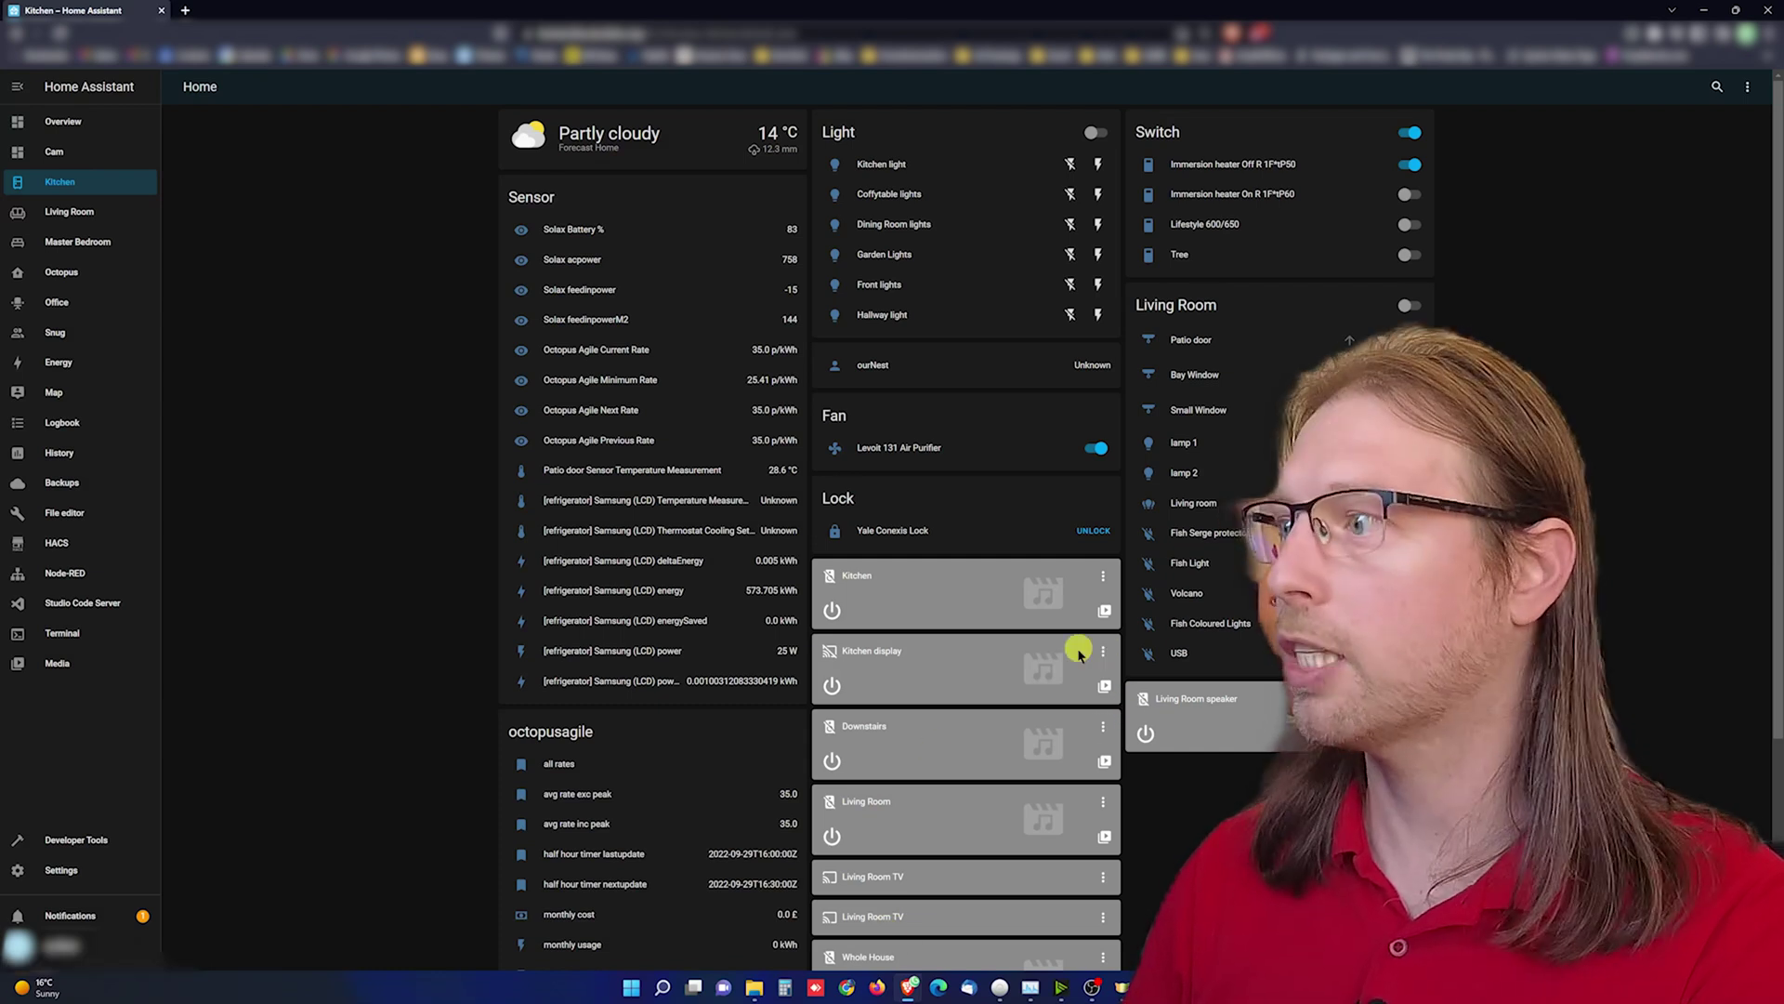
{"action": "left_click", "coordinate": [64, 131]}
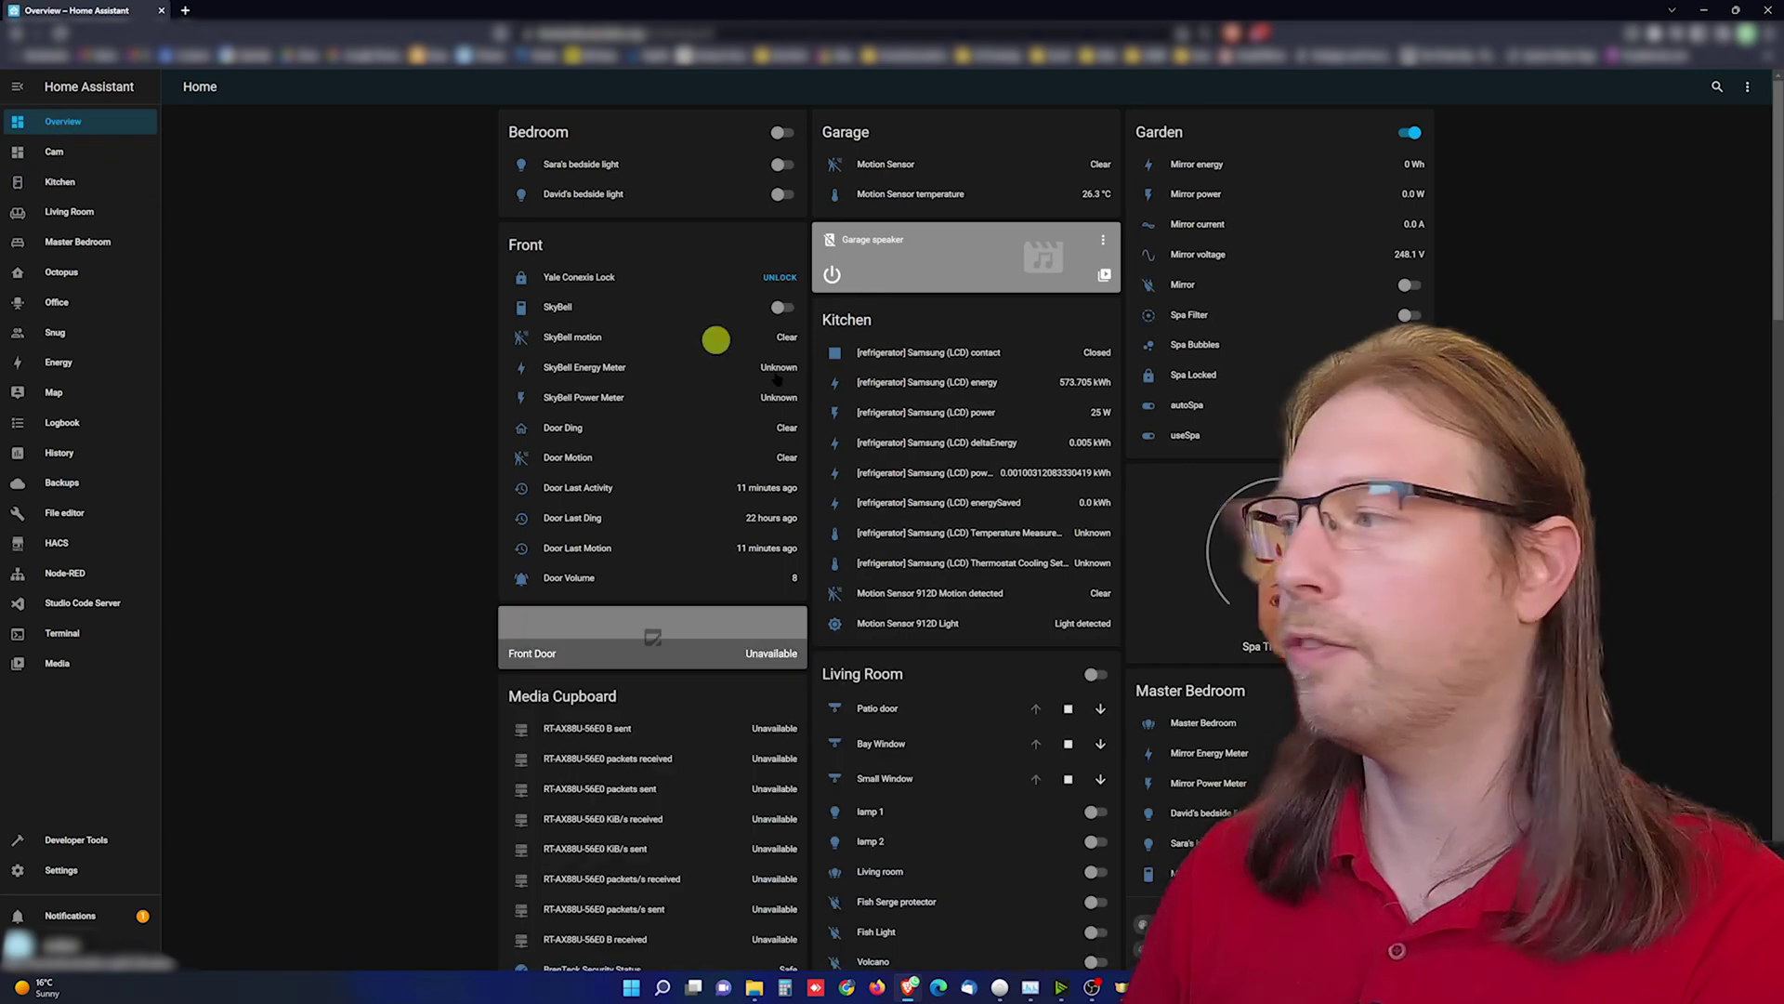
{"action": "scroll", "coordinate": [966, 446], "scroll_direction": "down", "scroll_amount": 5}
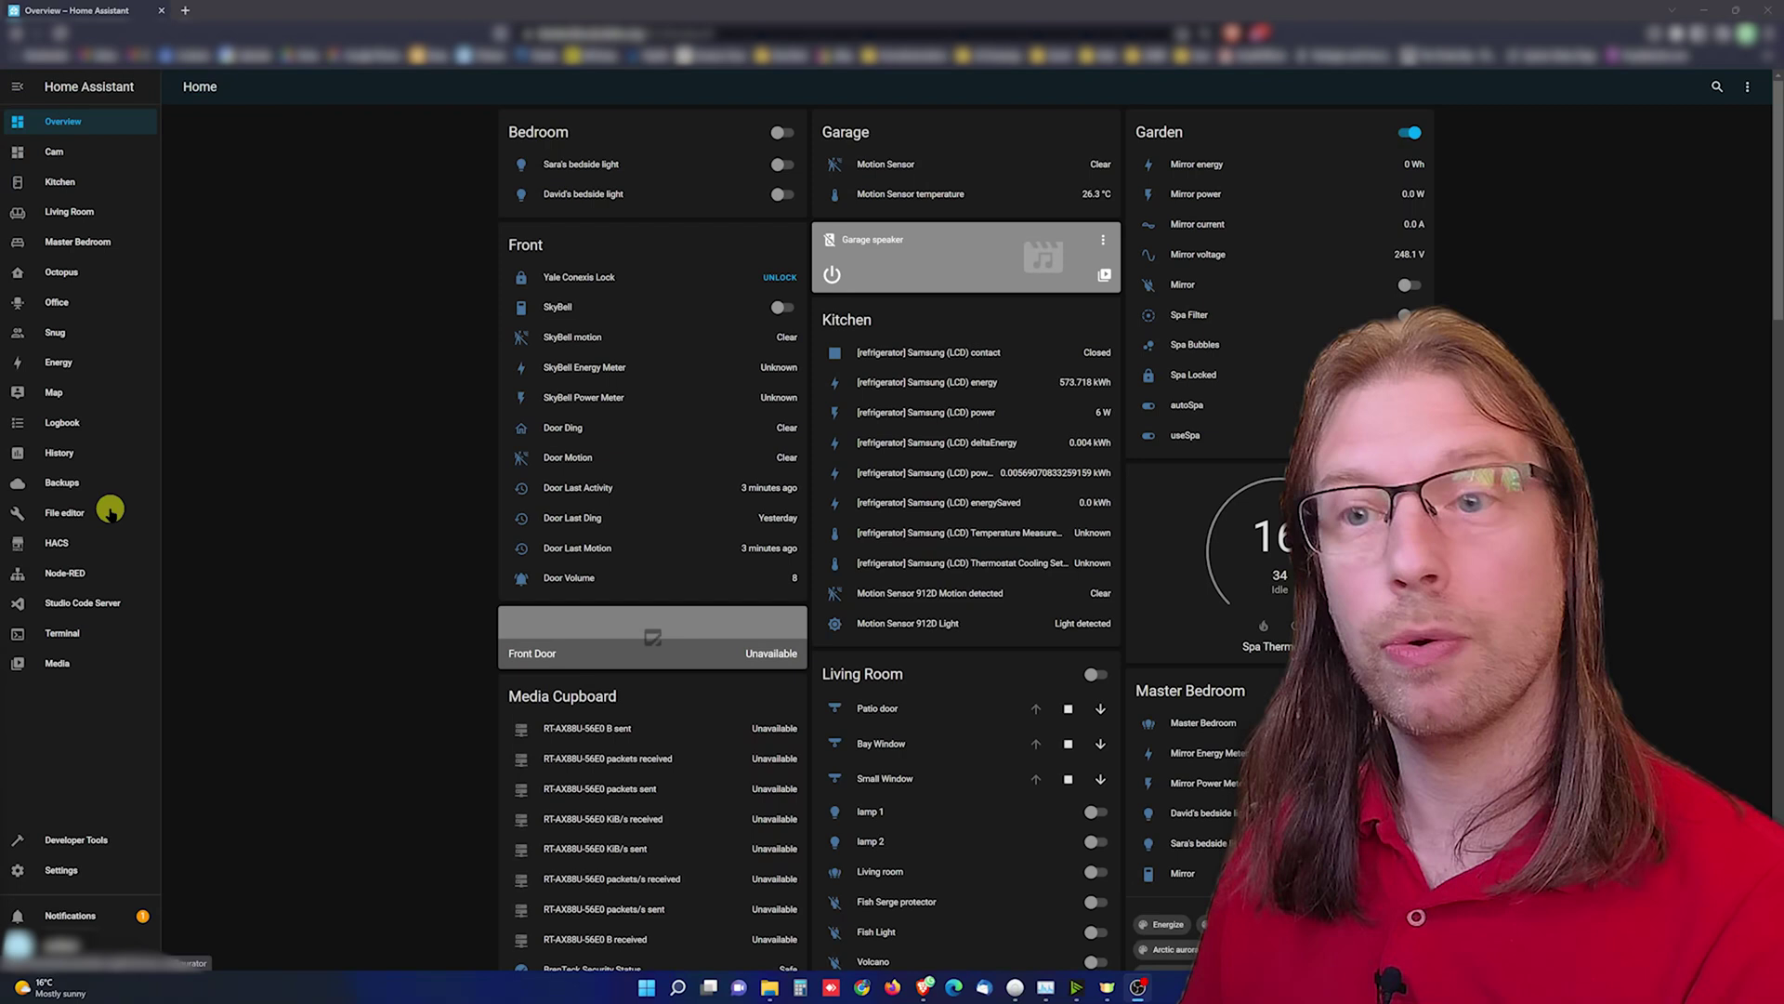
- In the Node-RED editor, box-select and copy all seven Garage Motion Light nodes
{"action": "left_click", "coordinate": [73, 574]}
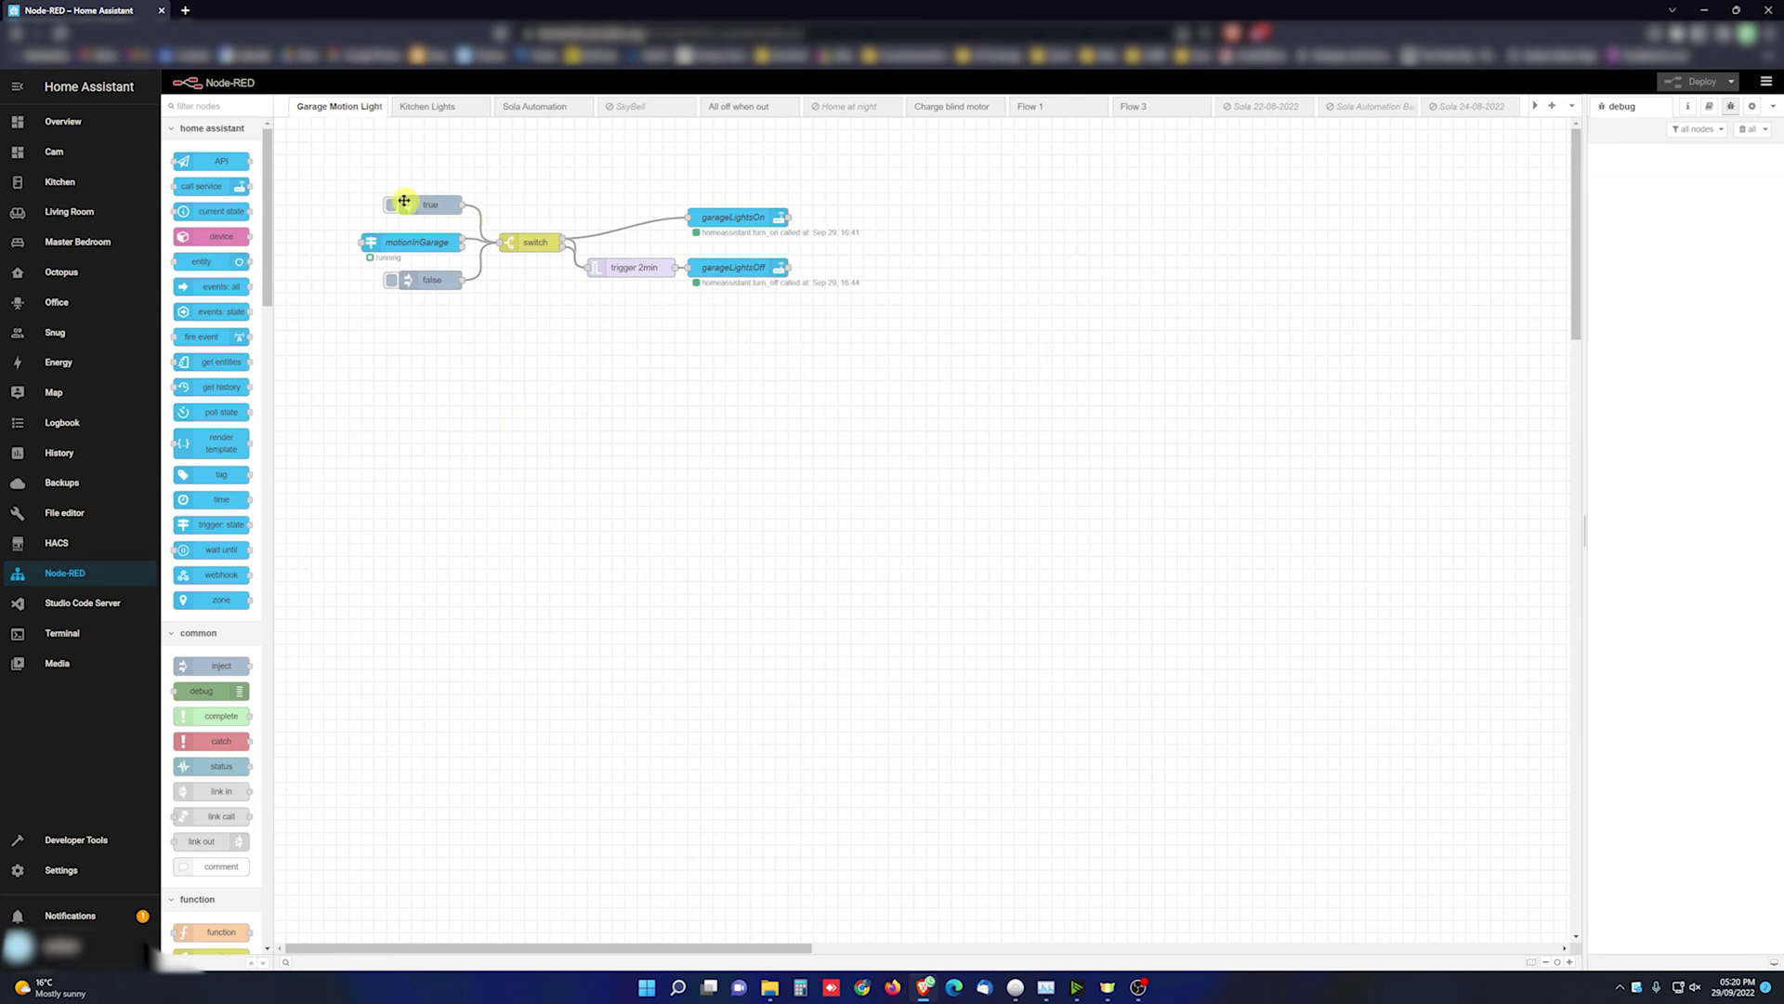
{"action": "left_click_drag", "start_coordinate": [310, 165], "coordinate": [949, 343]}
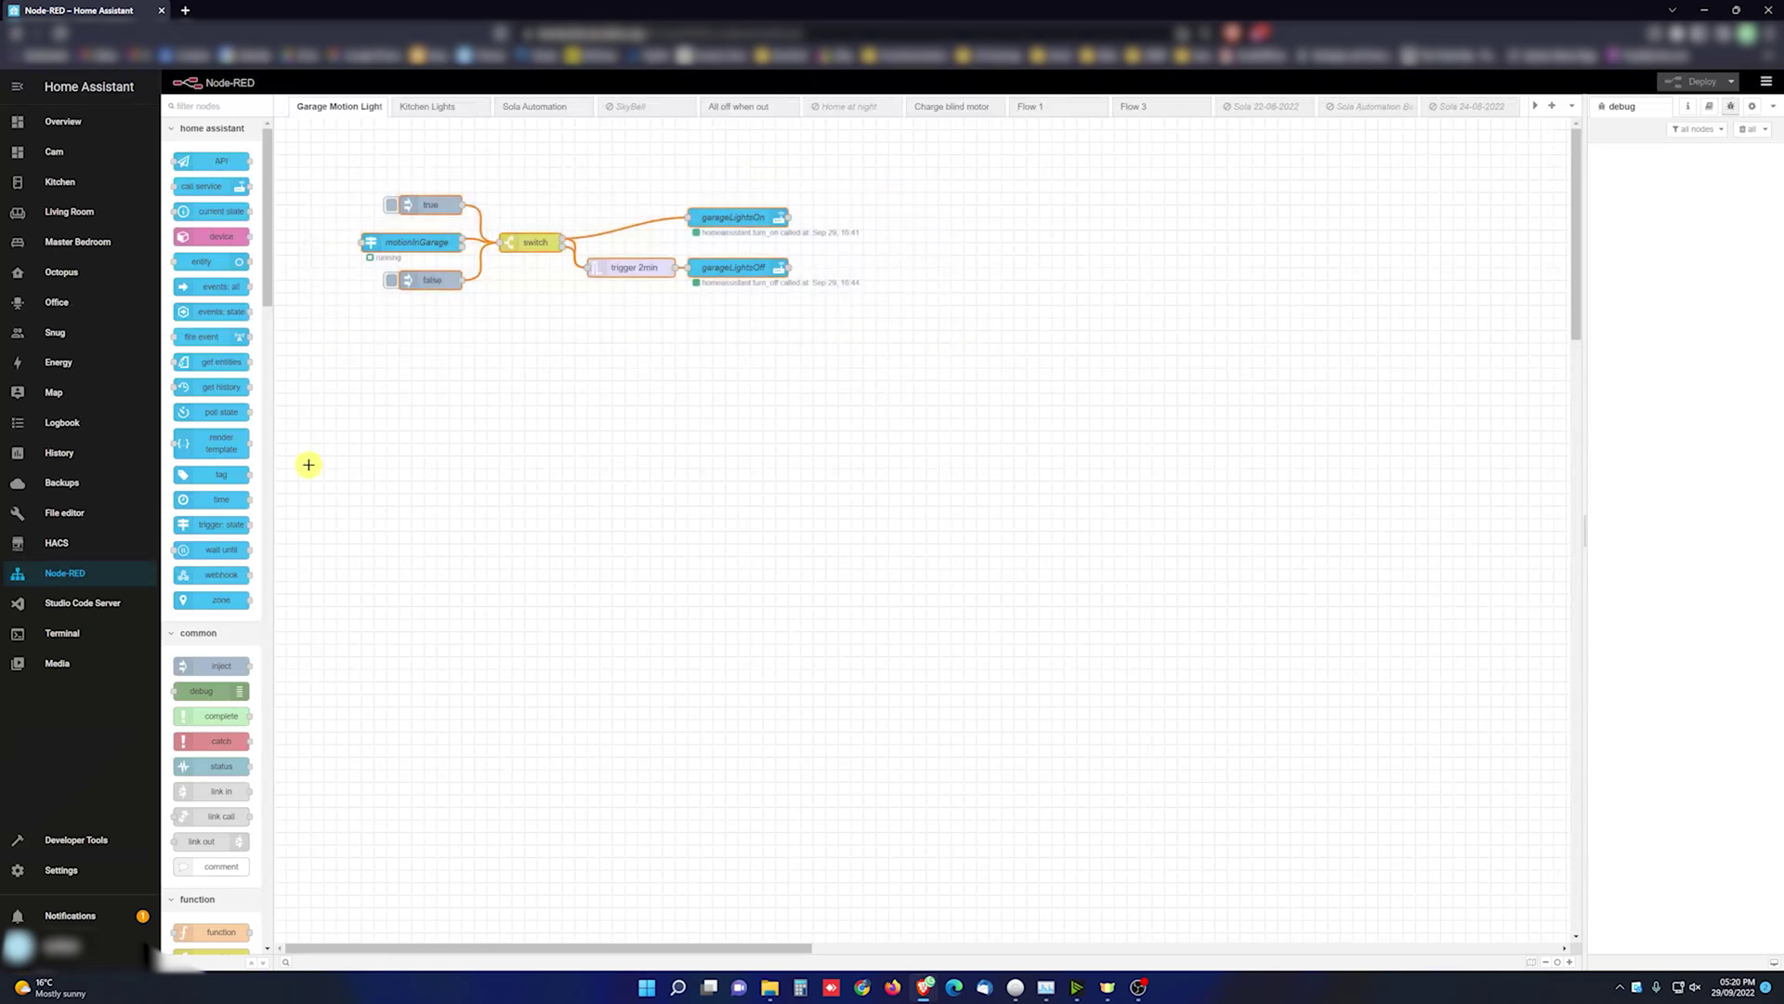
{"action": "key", "text": "ctrl+c"}
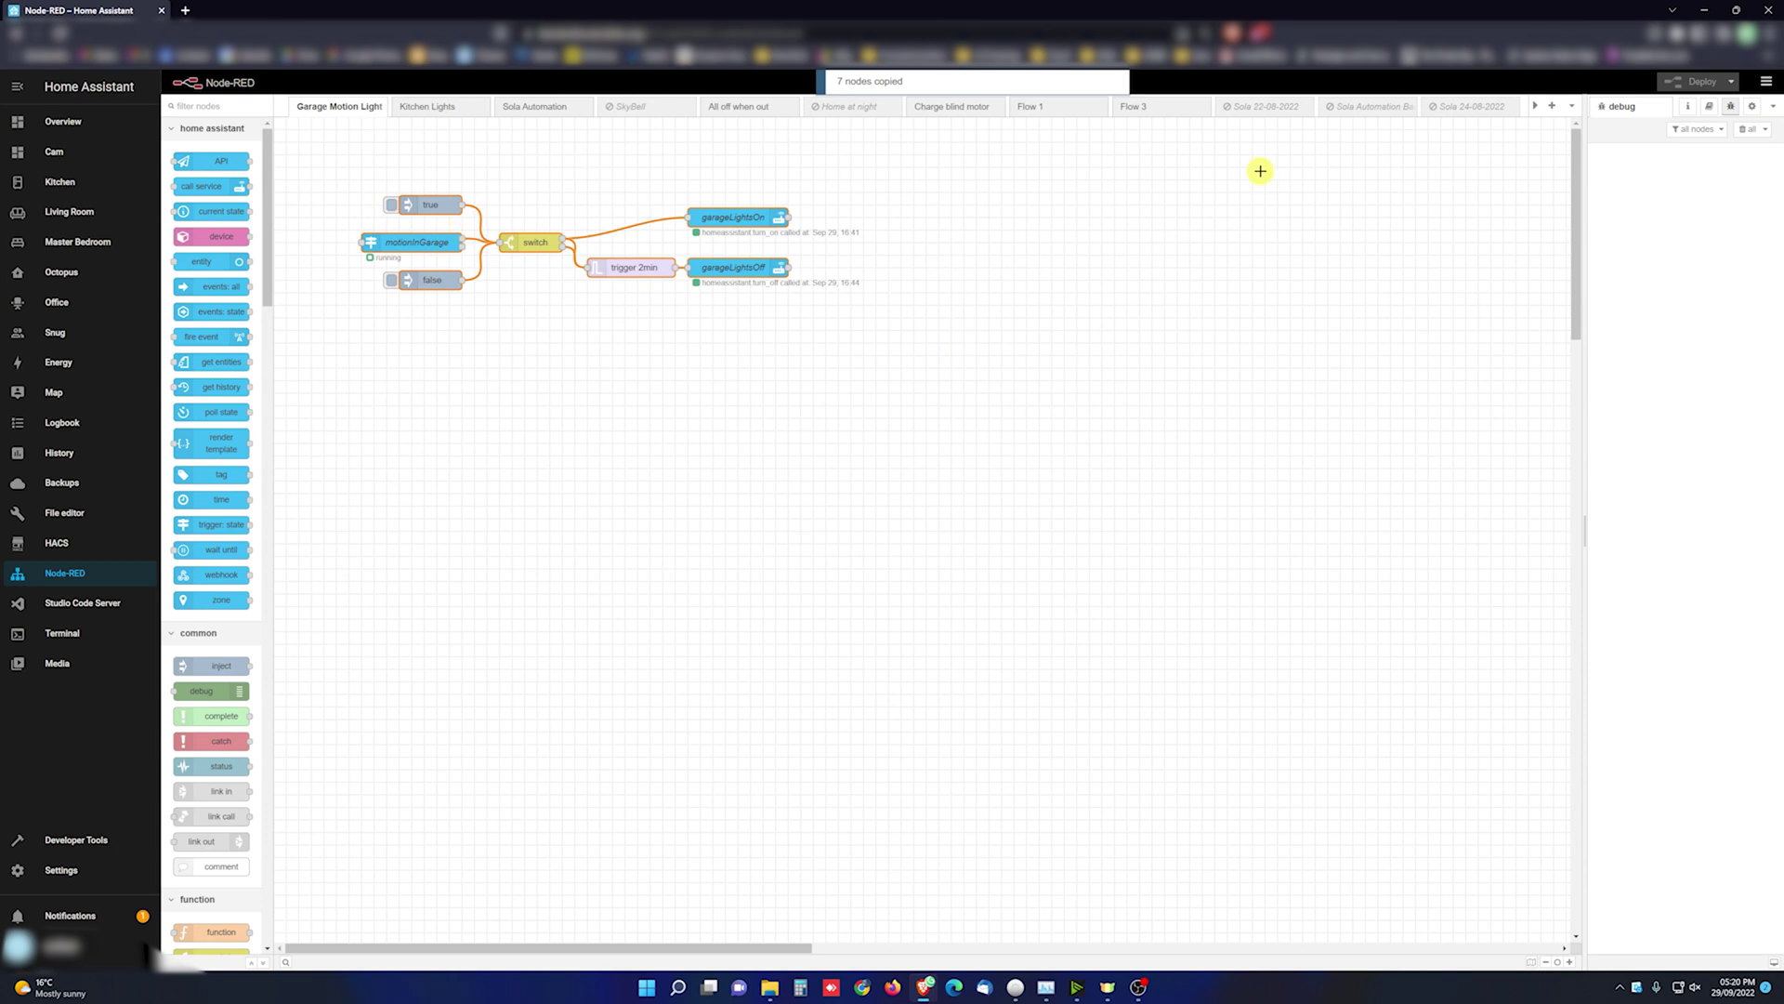
- Create a flow named 'Kitchen Lights' and move its tab right after Garage Motion Light
{"action": "left_click", "coordinate": [1552, 106]}
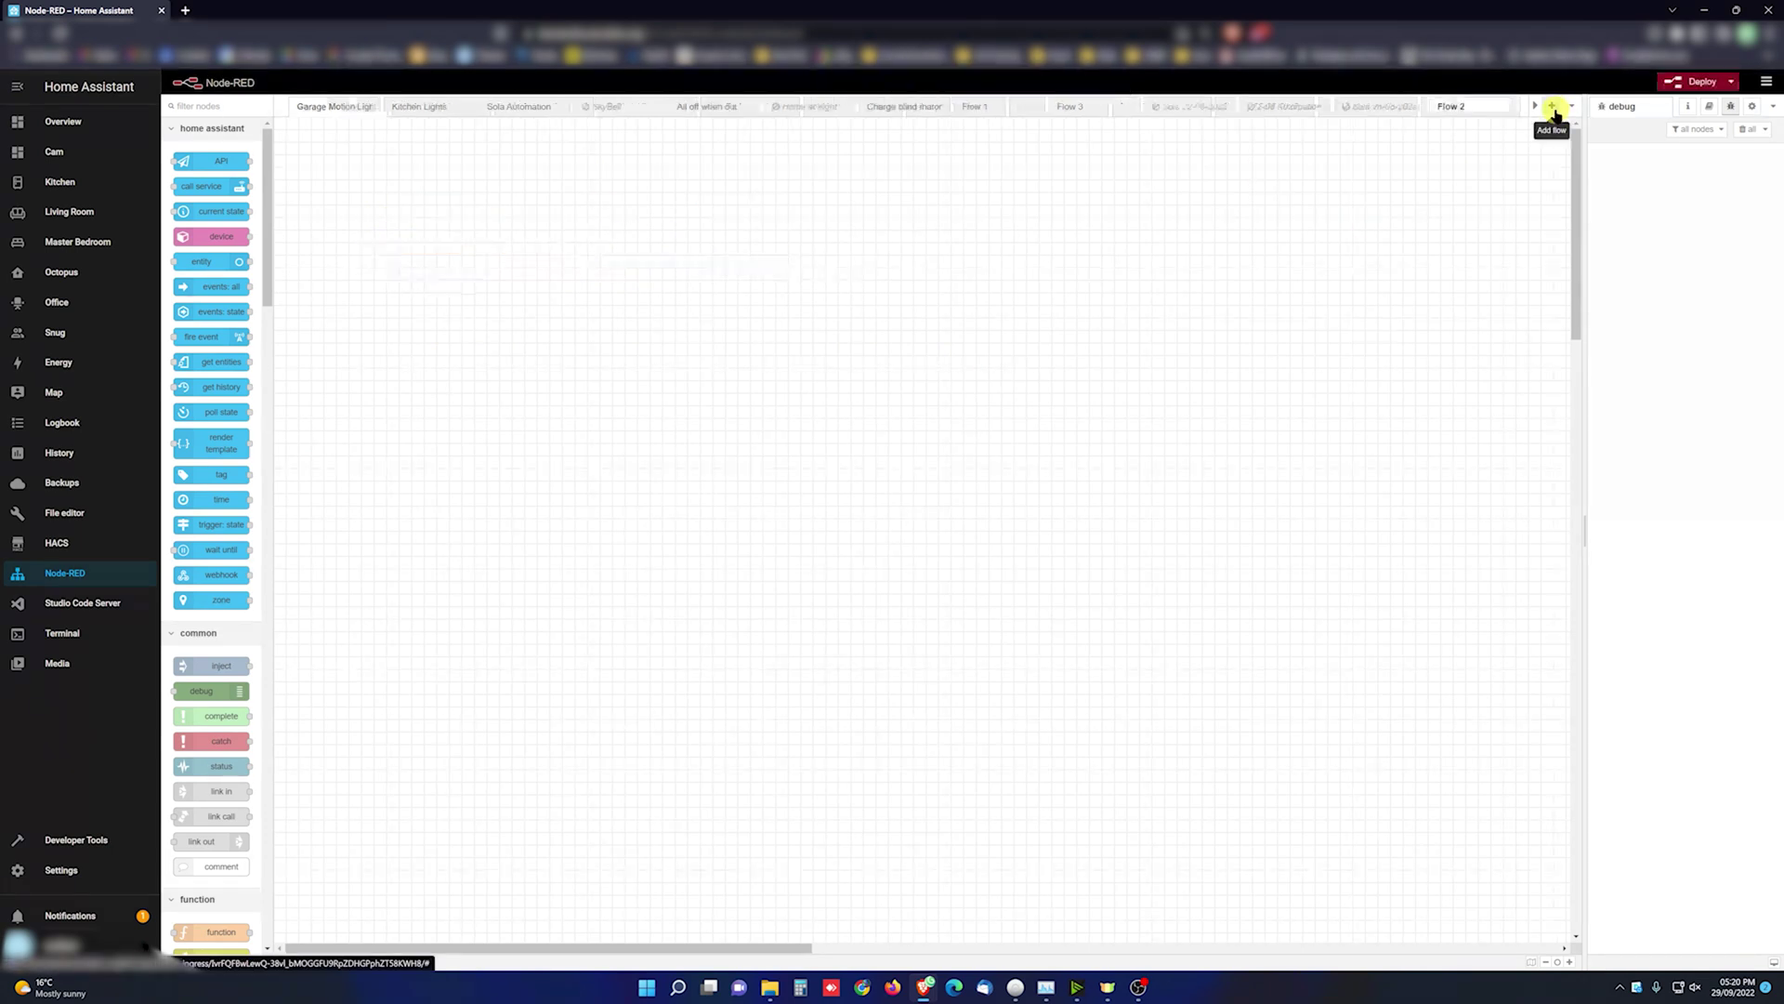
{"action": "left_click", "coordinate": [1472, 110]}
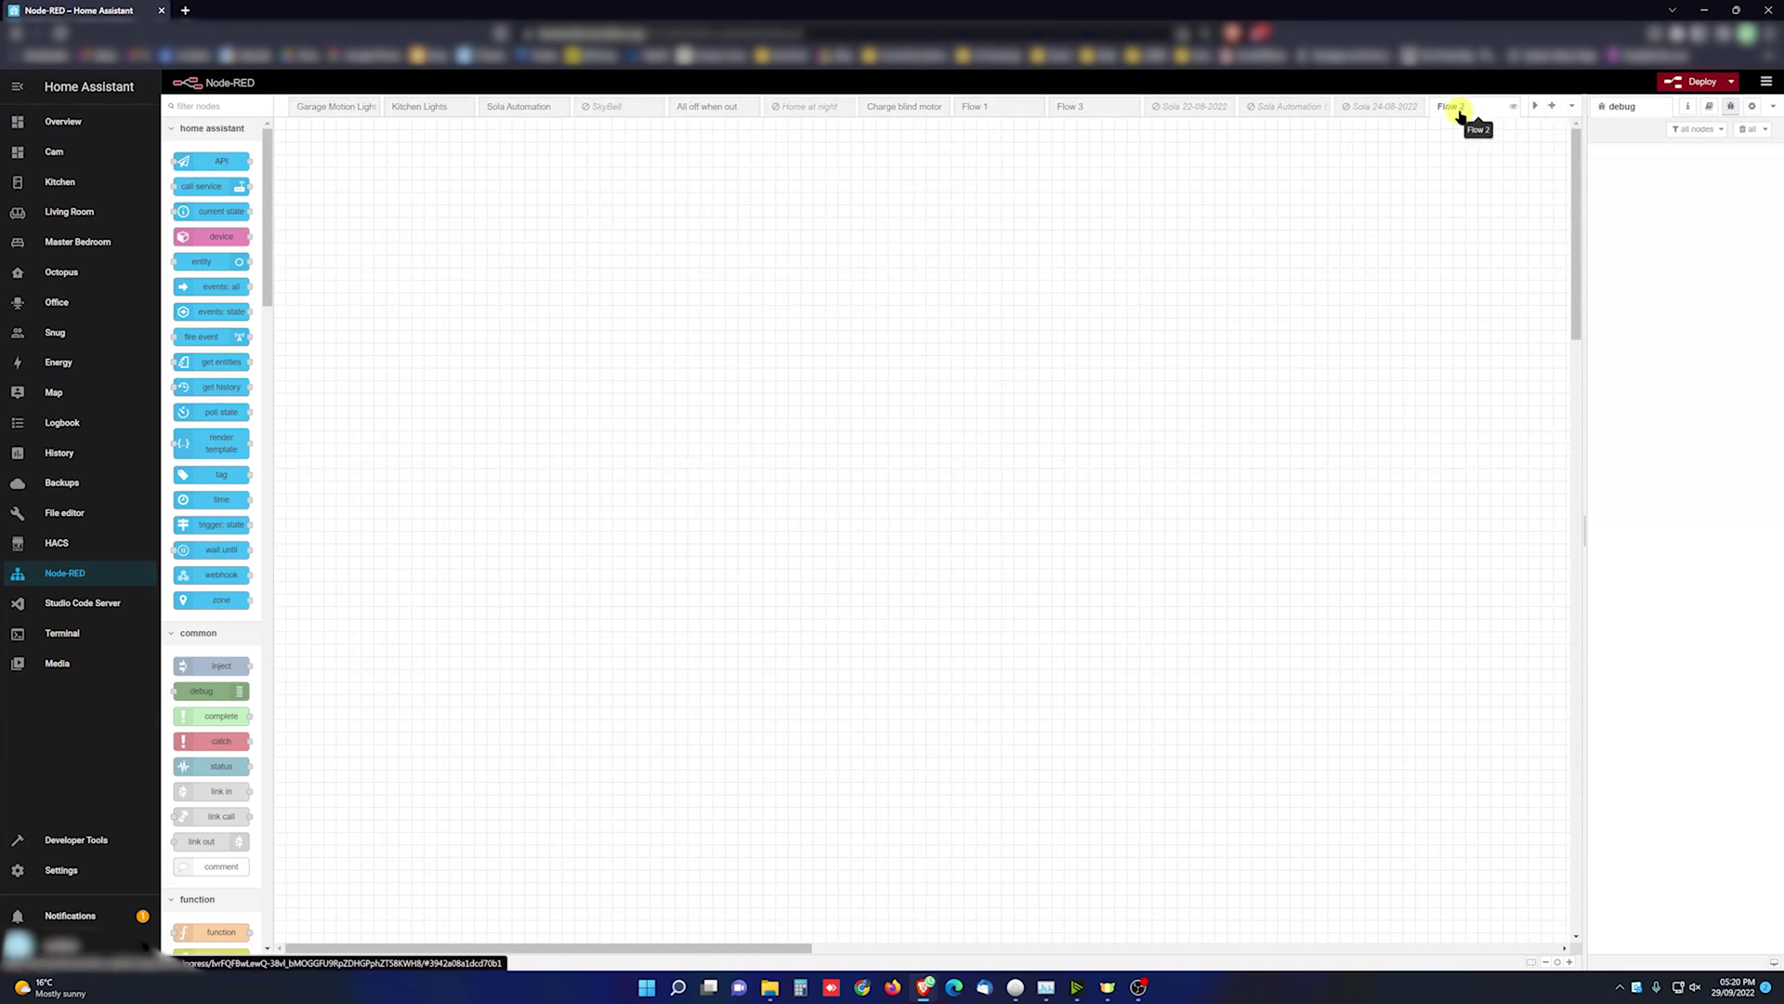
{"action": "double_click", "coordinate": [1460, 112]}
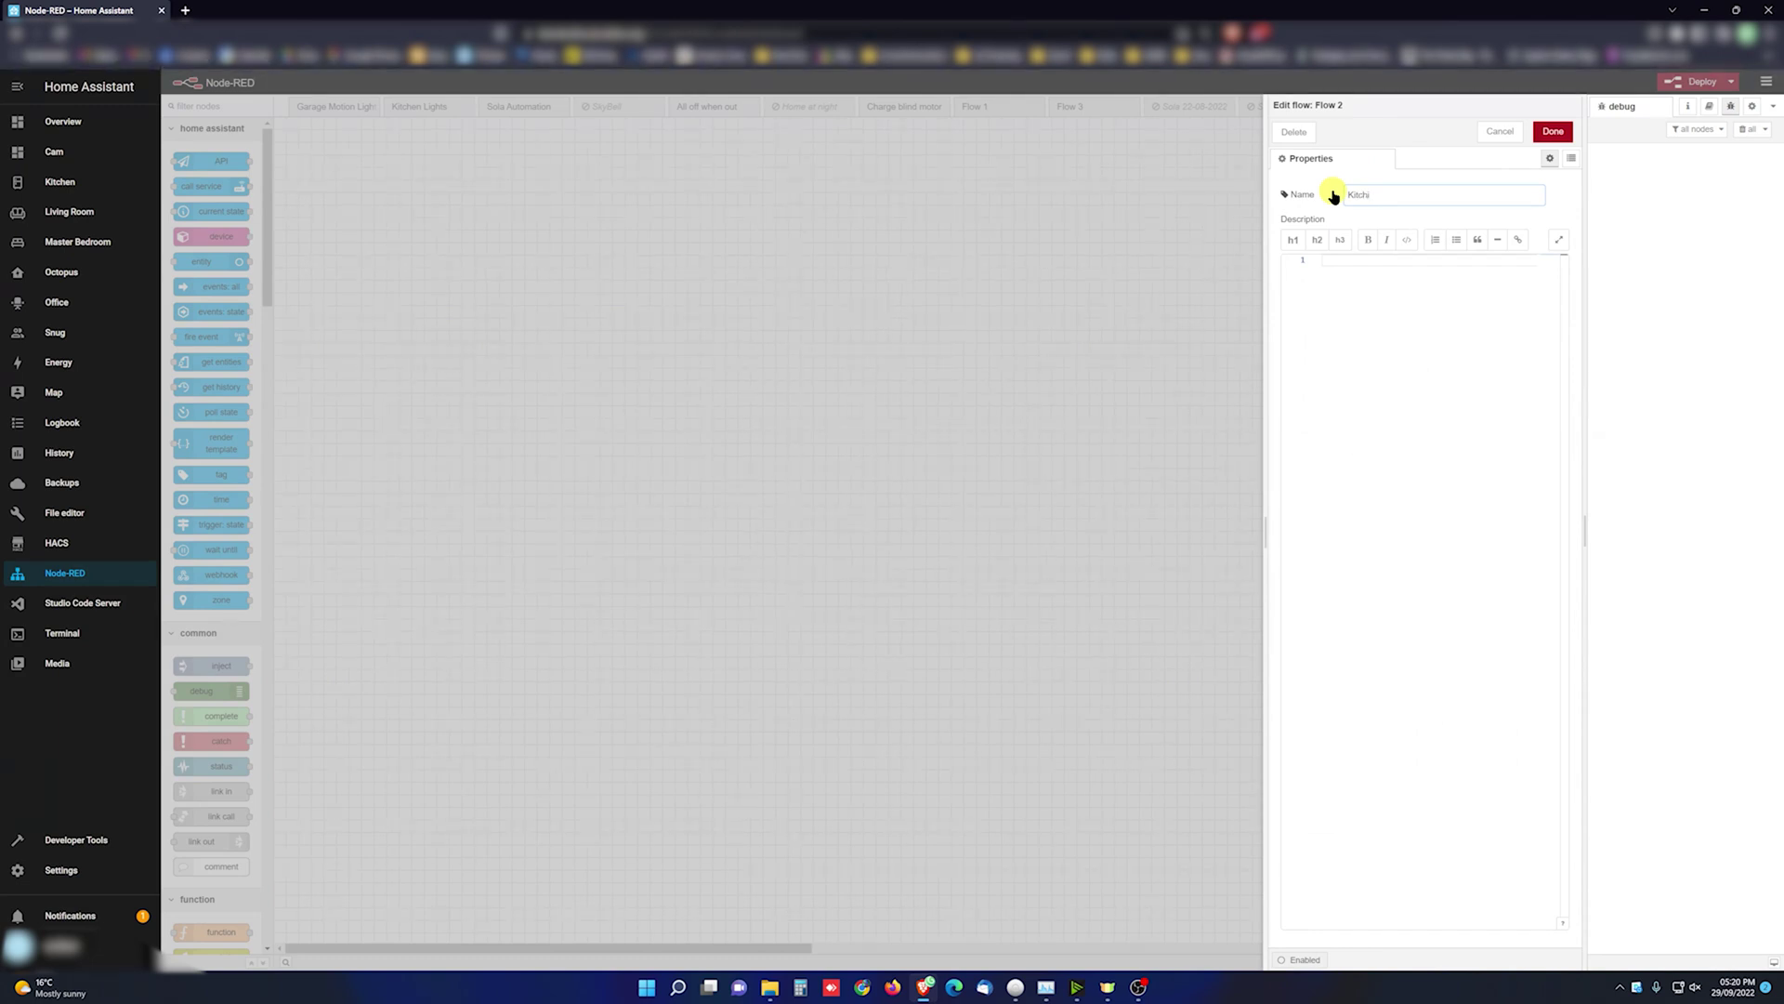
{"action": "type", "text": "Kitchen Lights"}
{"action": "left_click", "coordinate": [1549, 134]}
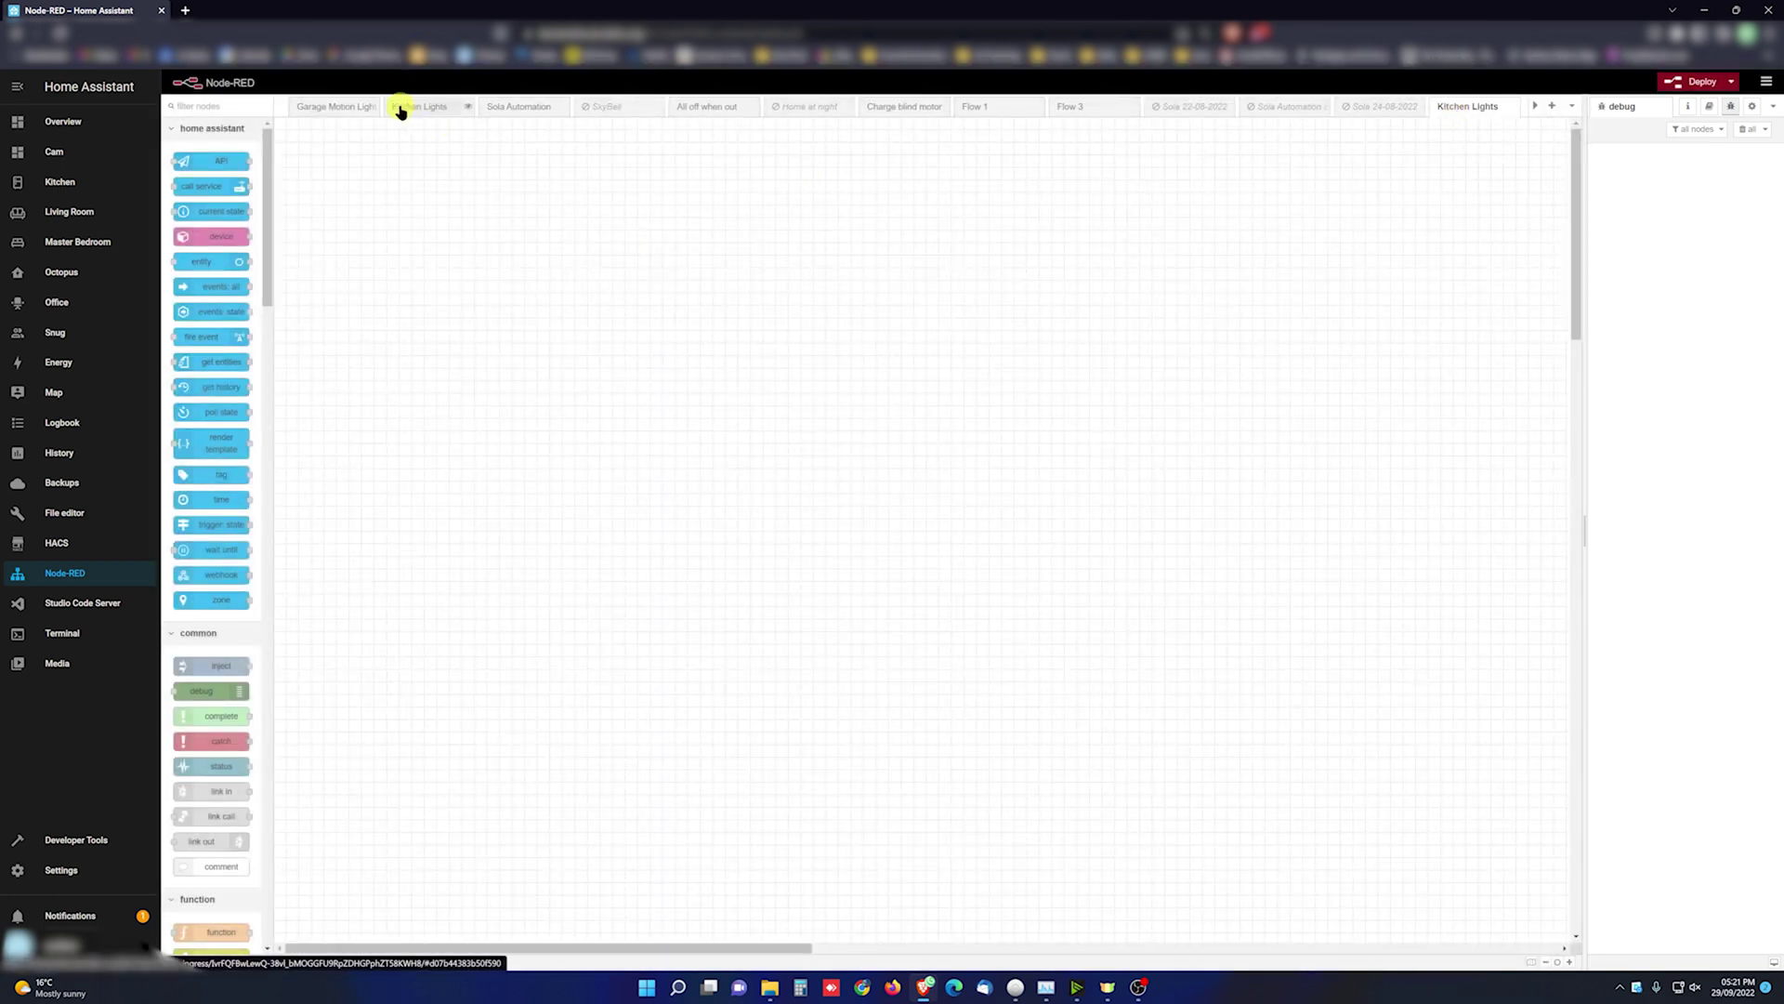
{"action": "left_click_drag", "start_coordinate": [1446, 96], "coordinate": [437, 113]}
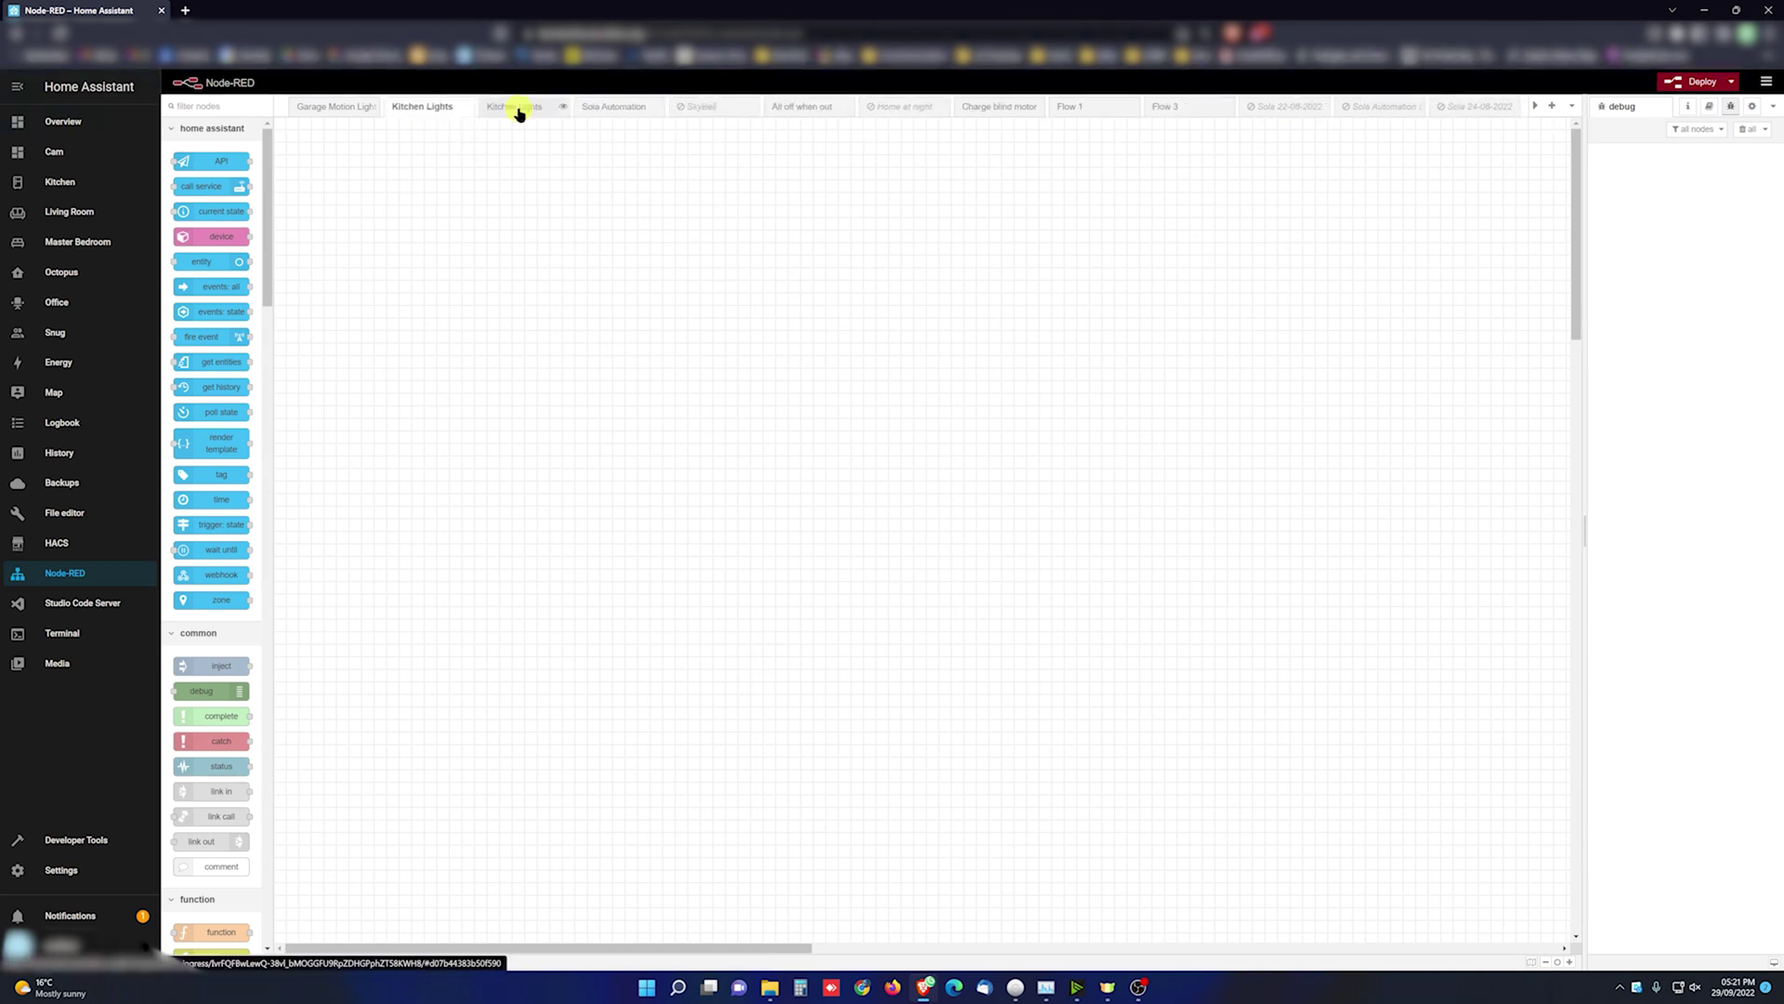
{"action": "left_click", "coordinate": [446, 103]}
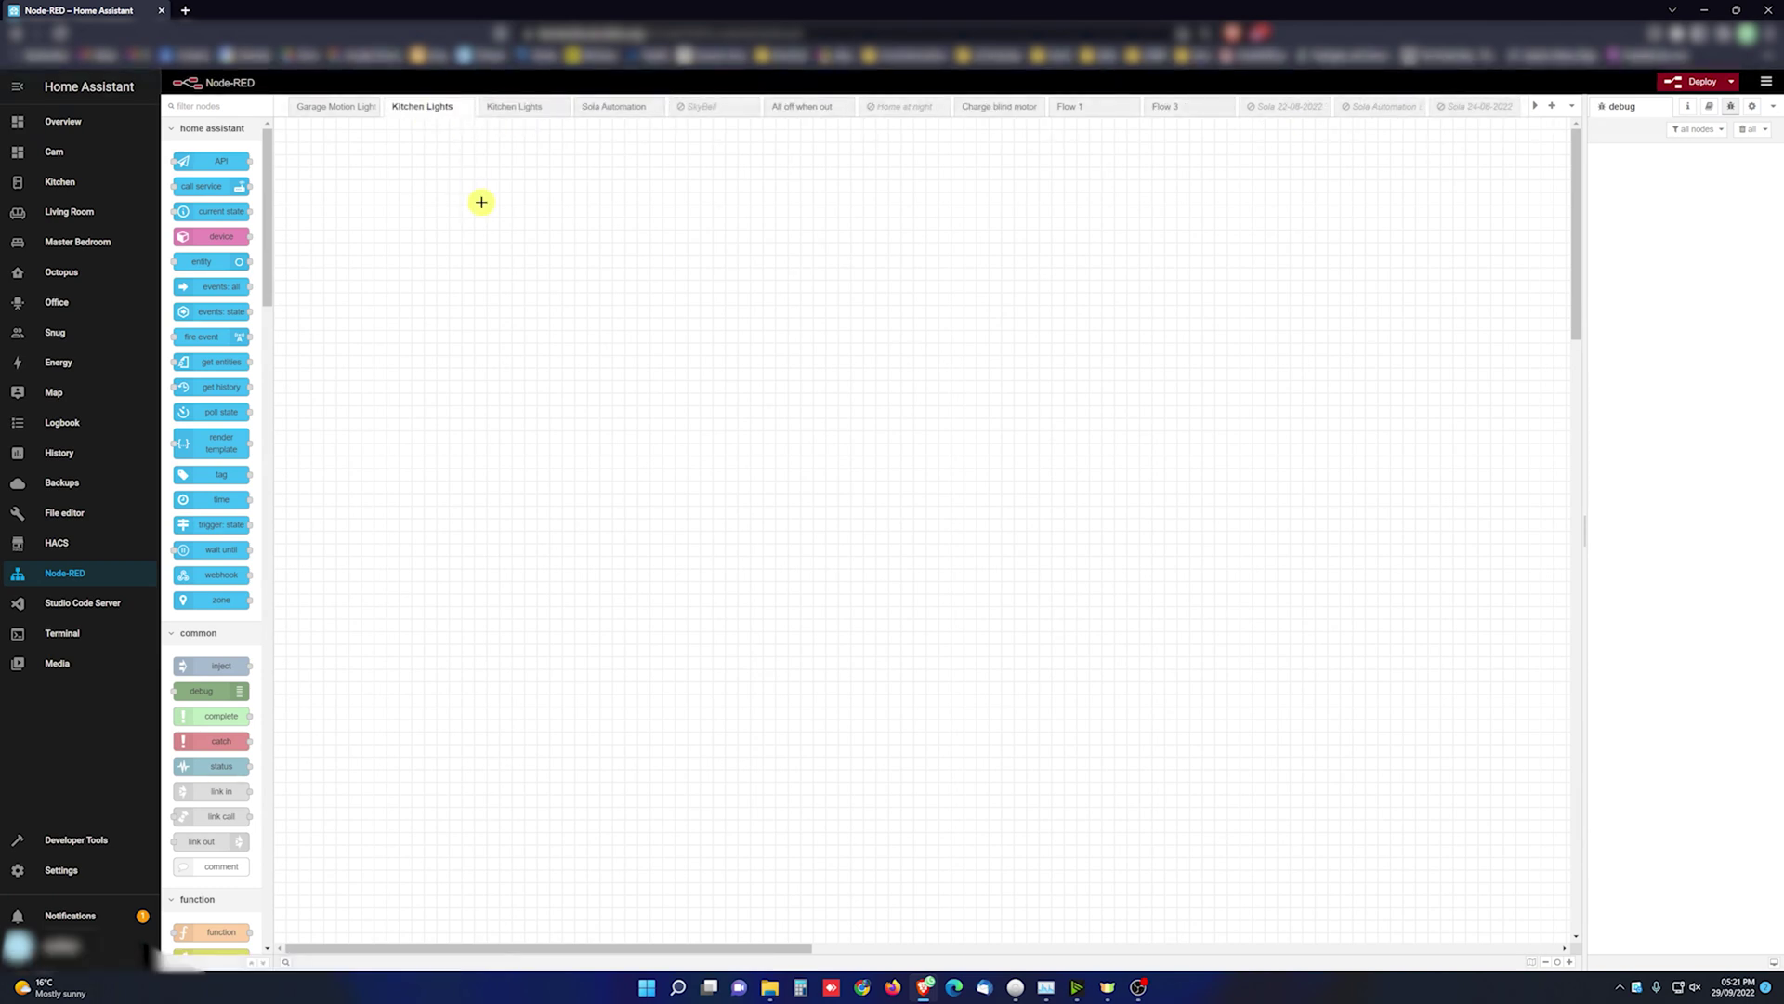
- Paste the seven garage nodes, renaming garageLightsOn to kitchenLightsOn with a kitchen entity
{"action": "key", "text": "ctrl+v"}
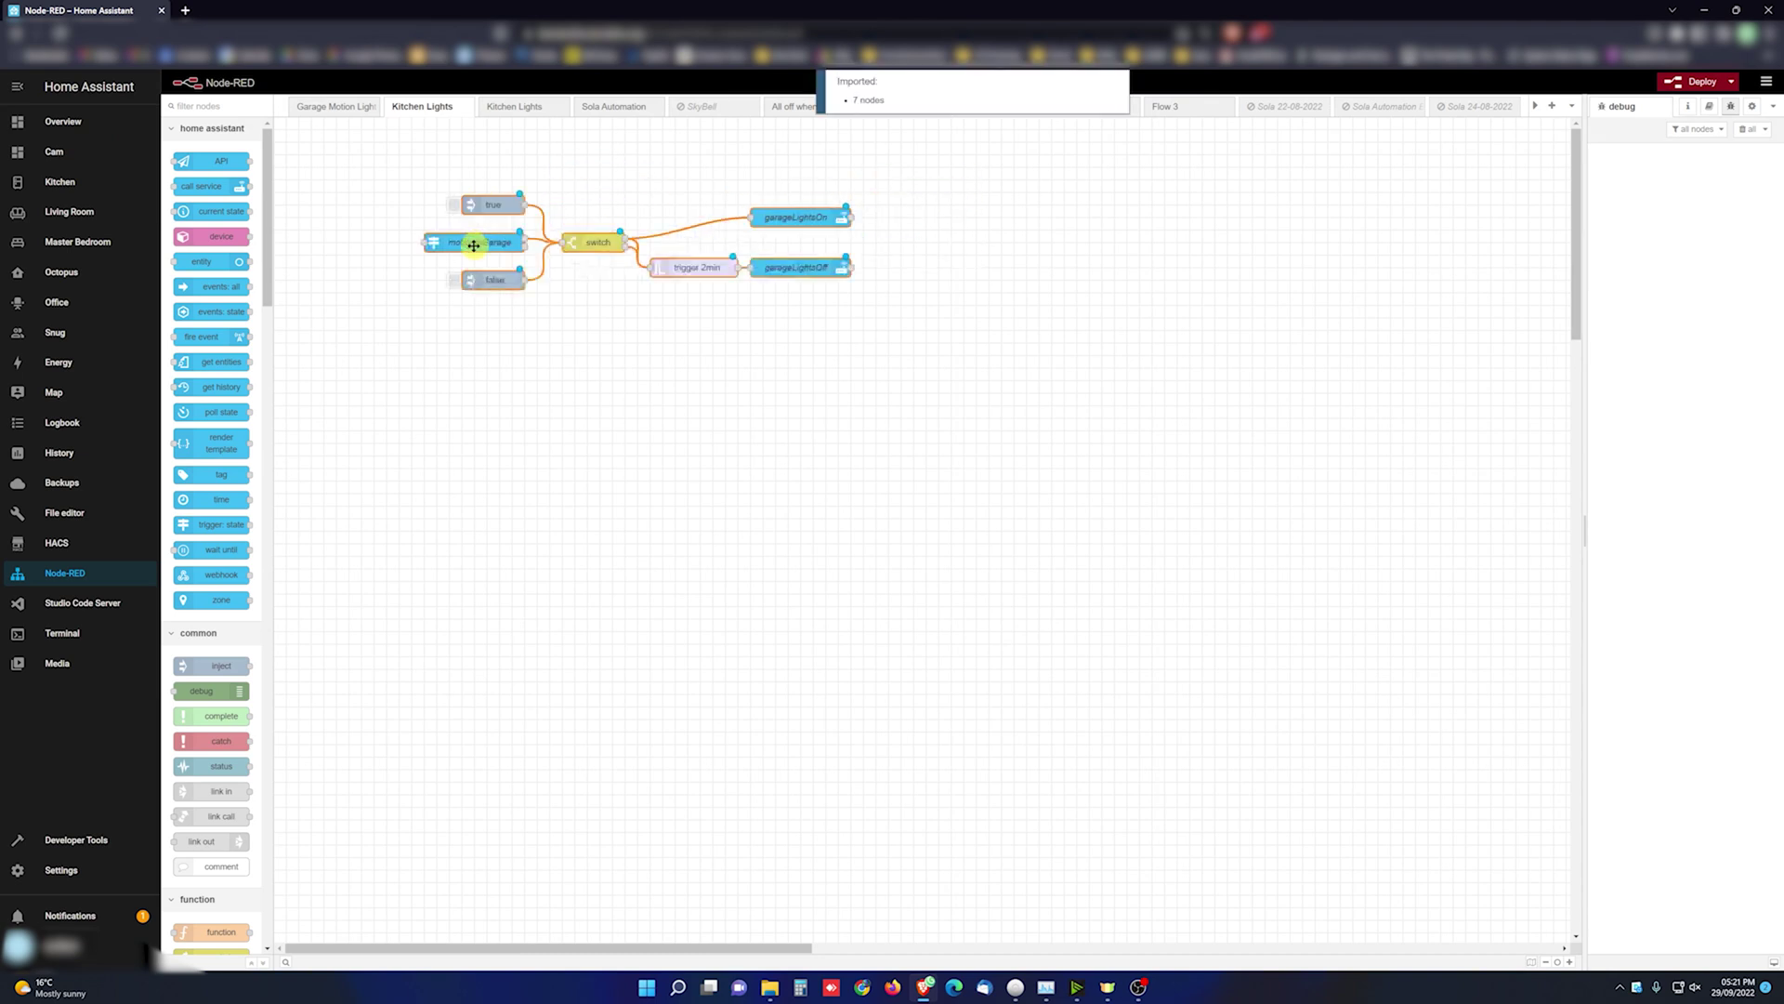
{"action": "left_click", "coordinate": [435, 244]}
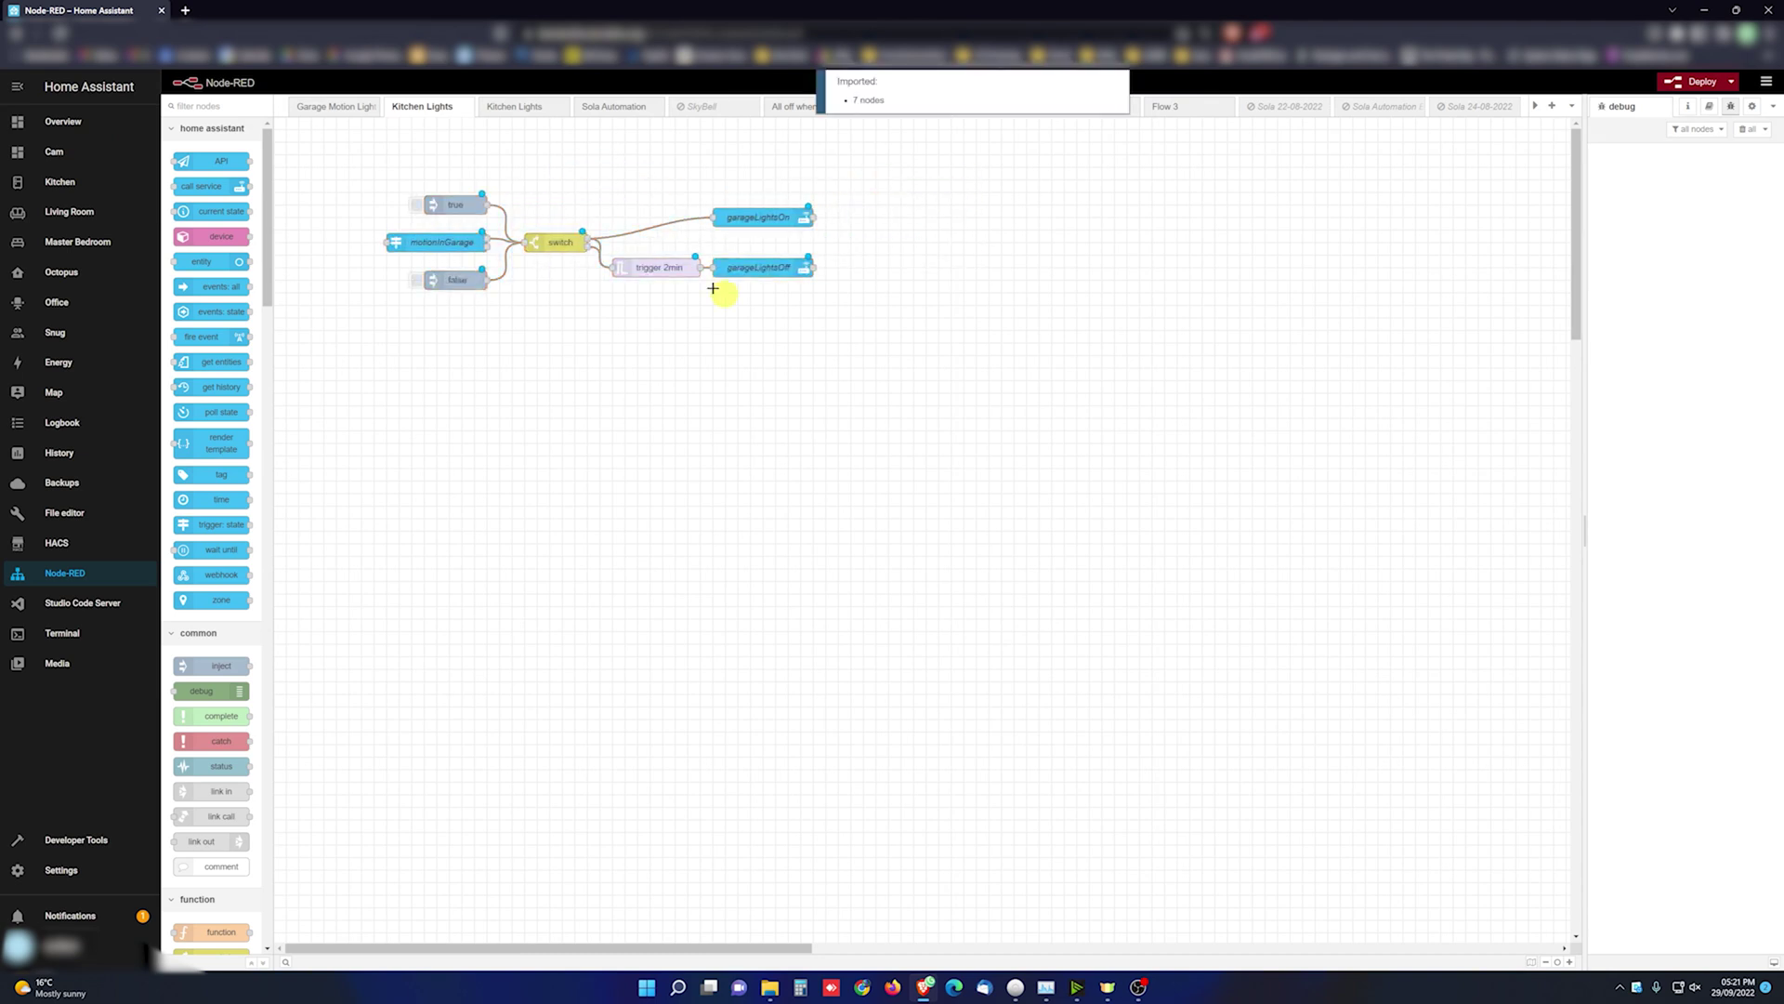
{"action": "double_click", "coordinate": [764, 219]}
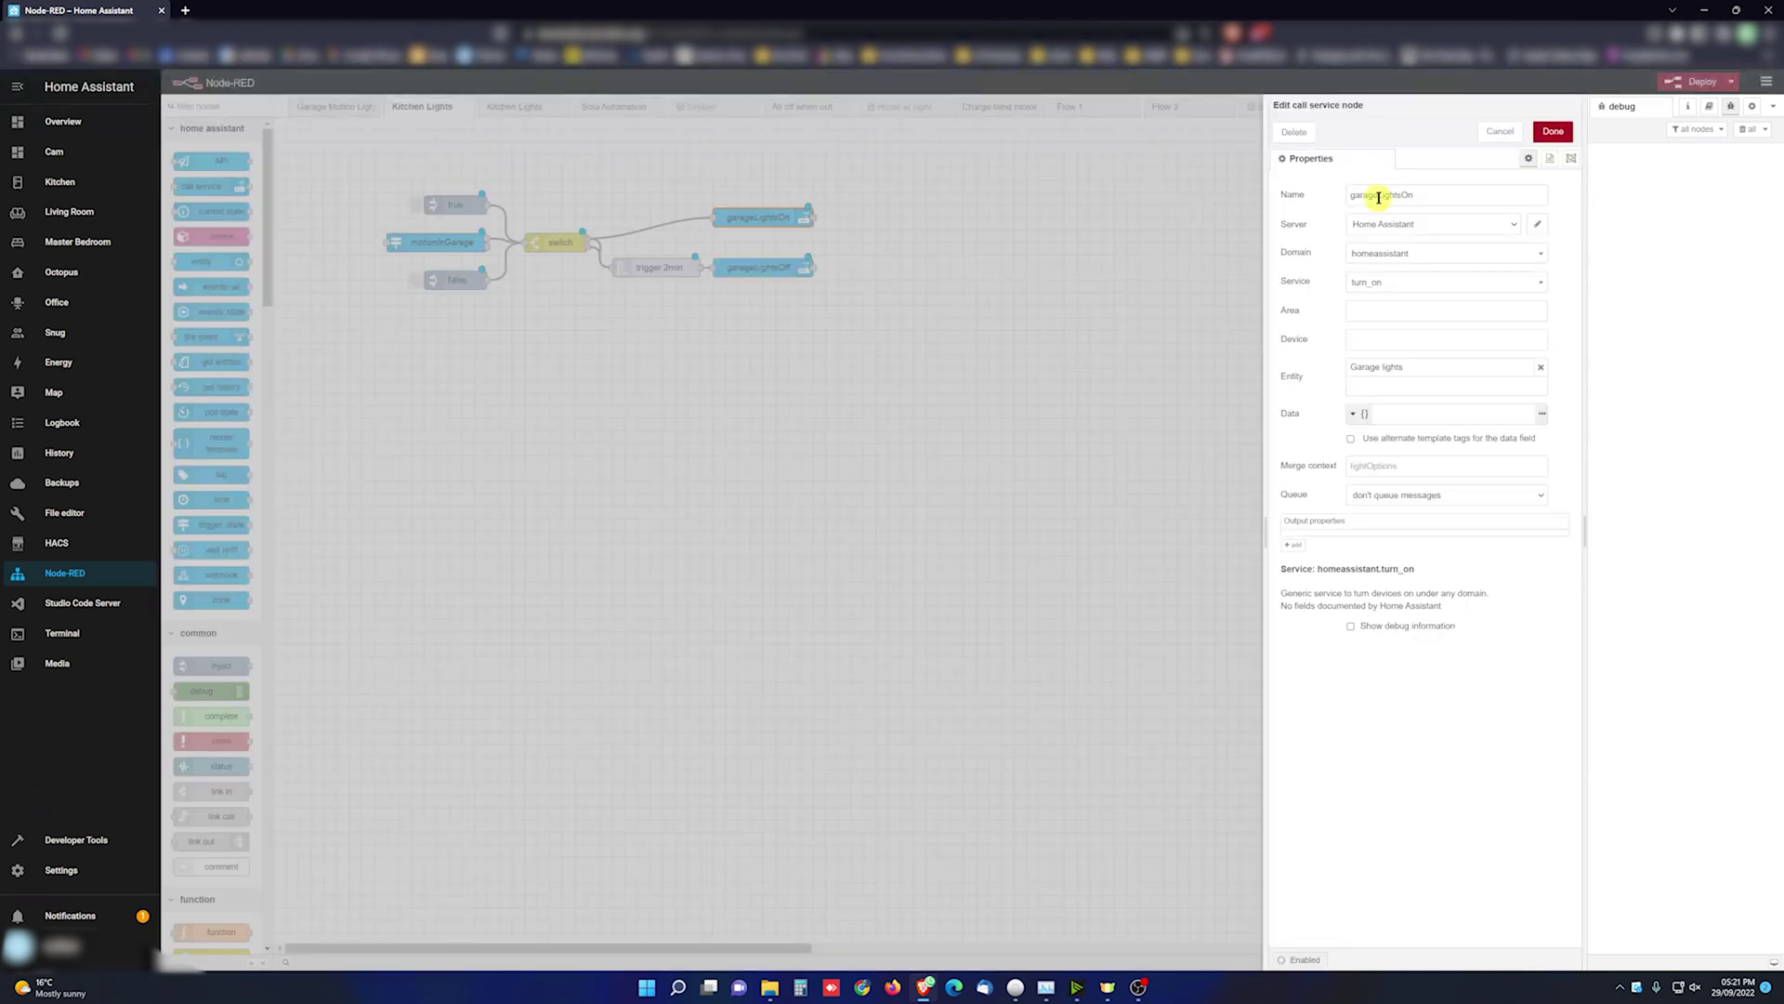
{"action": "left_click_drag", "start_coordinate": [1378, 197], "coordinate": [1238, 87]}
{"action": "type", "text": "kitchen"}
{"action": "left_click", "coordinate": [1483, 367]}
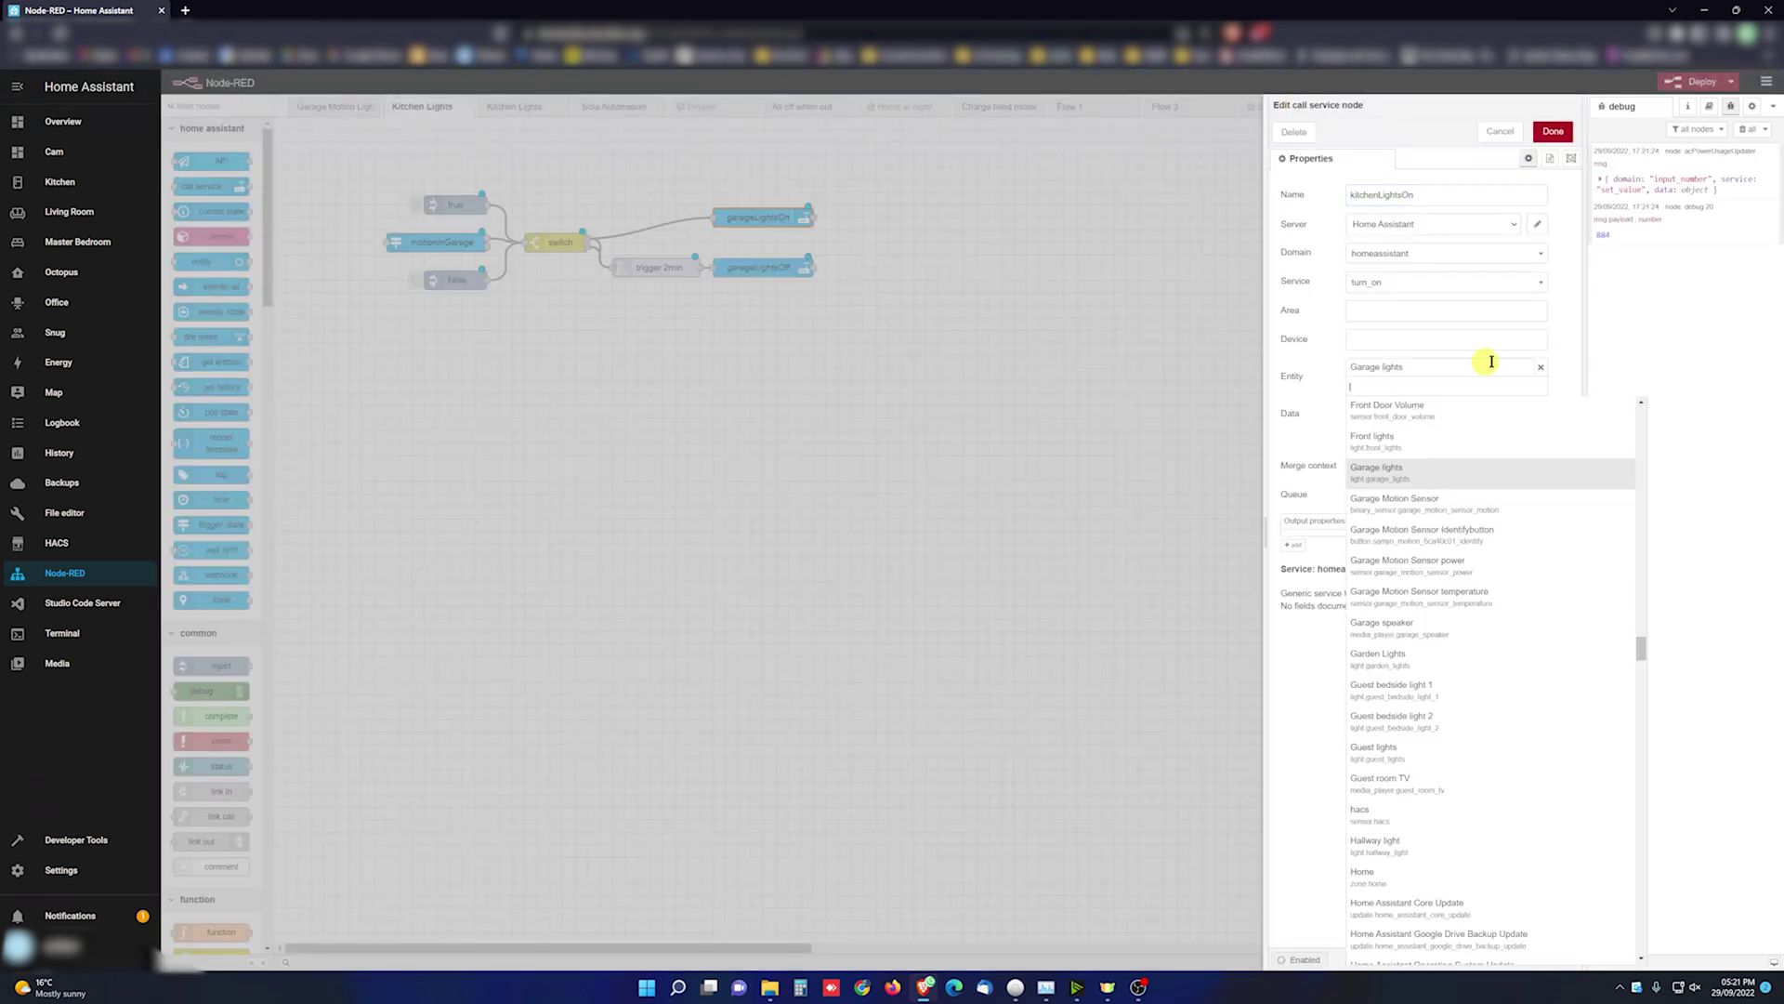
{"action": "type", "text": "ki"}
{"action": "left_click", "coordinate": [1449, 487]}
{"action": "left_click", "coordinate": [1553, 131]}
- Rename garageLightsOff to kitchenLightsOff and begin choosing its kitchen entity
{"action": "double_click", "coordinate": [758, 267]}
{"action": "left_click_drag", "start_coordinate": [1379, 195], "coordinate": [1341, 191]}
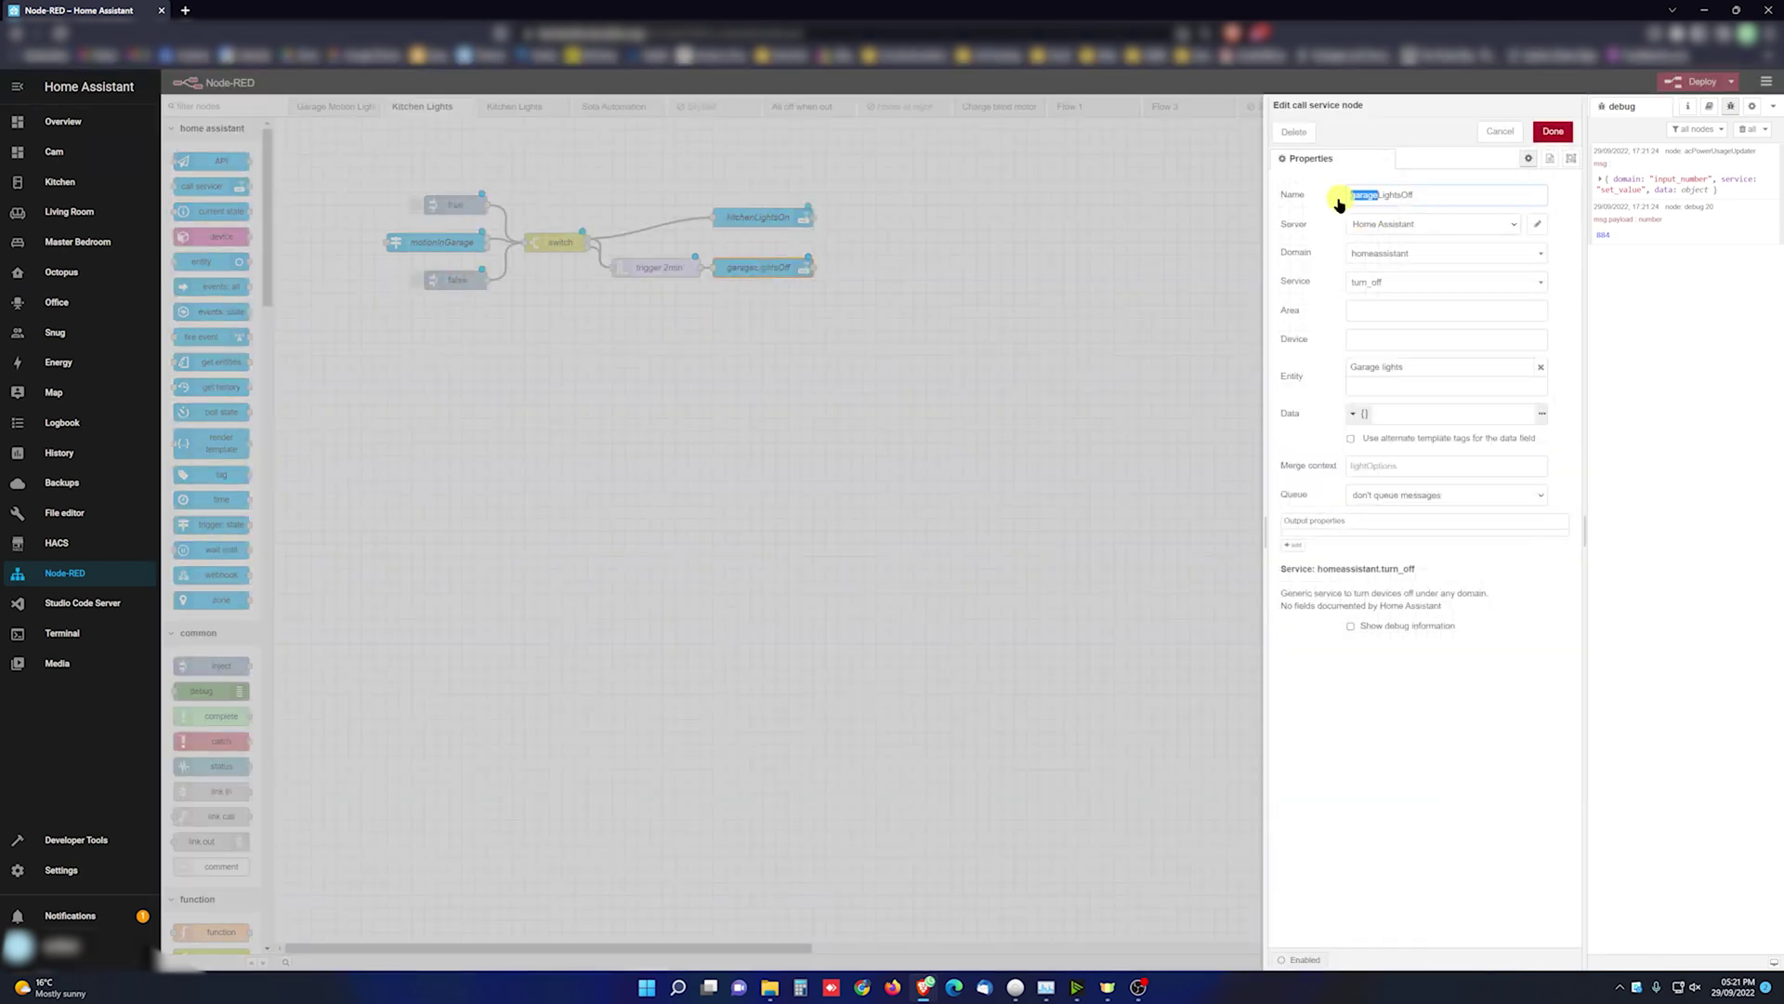
{"action": "type", "text": "kitchen"}
{"action": "left_click", "coordinate": [1385, 383]}
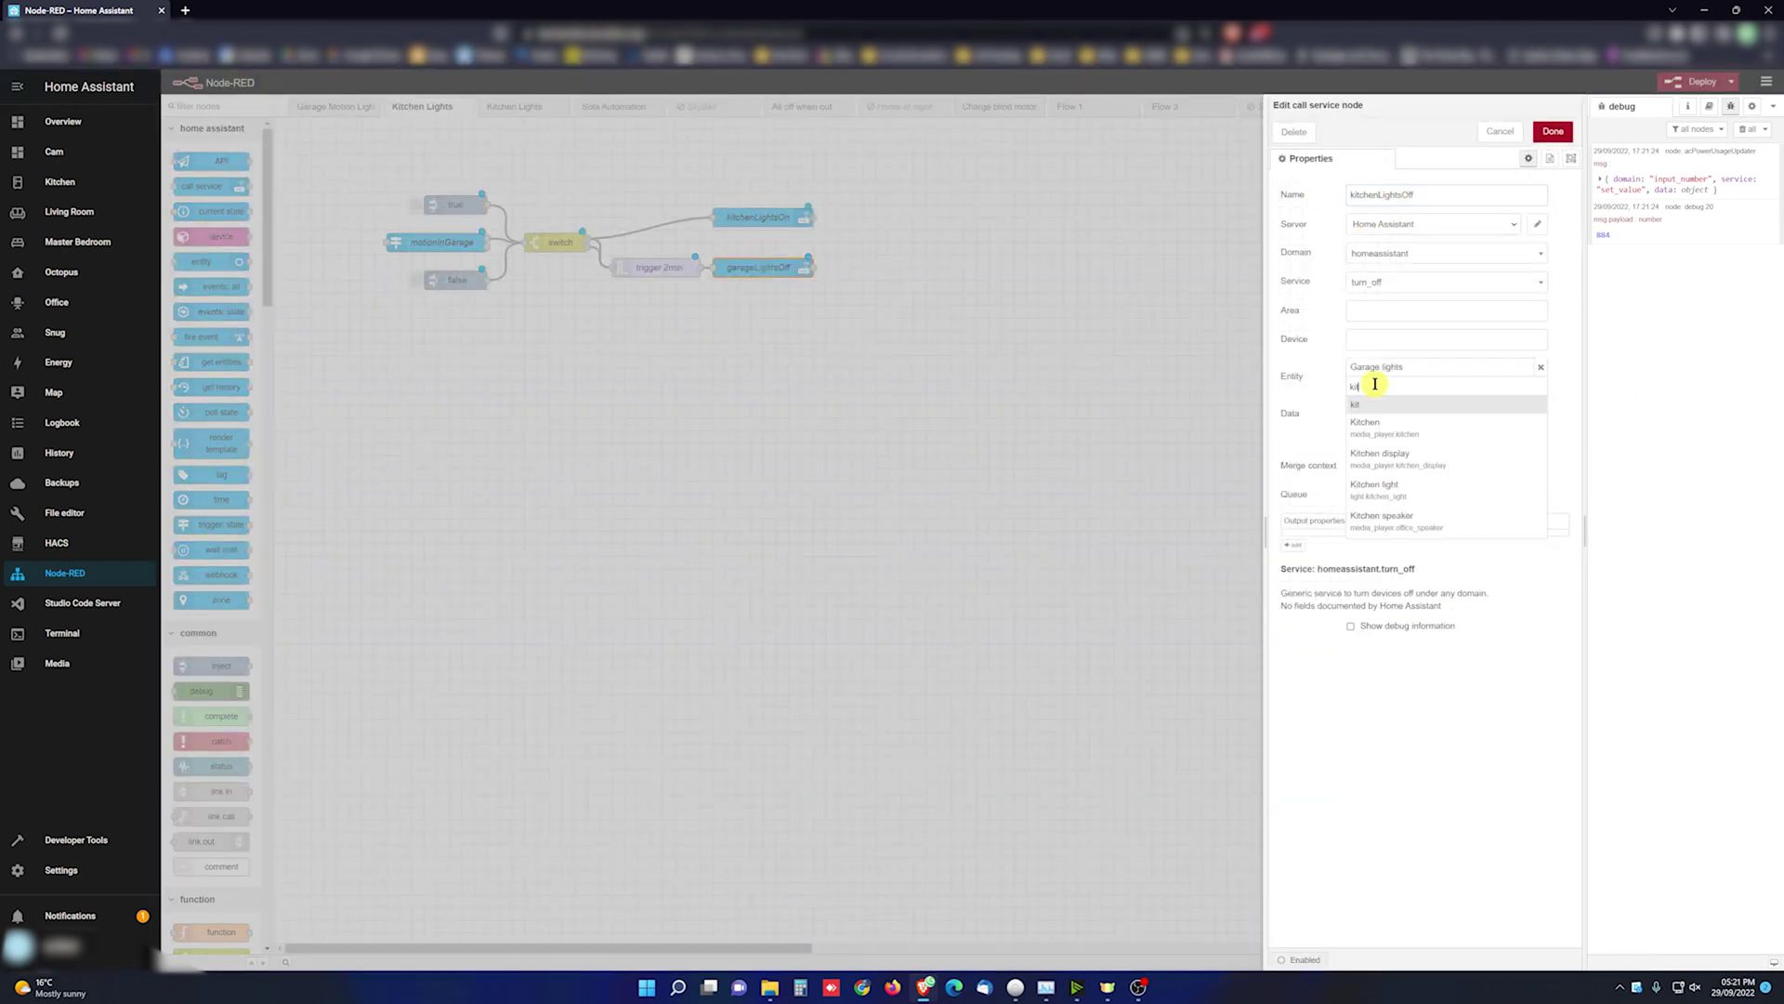
- Give kitchenLightsOff the Kitchen entity, remove the Garage lights entity, and save
{"action": "left_click", "coordinate": [1363, 425]}
{"action": "left_click", "coordinate": [1541, 367]}
{"action": "left_click", "coordinate": [1552, 131]}
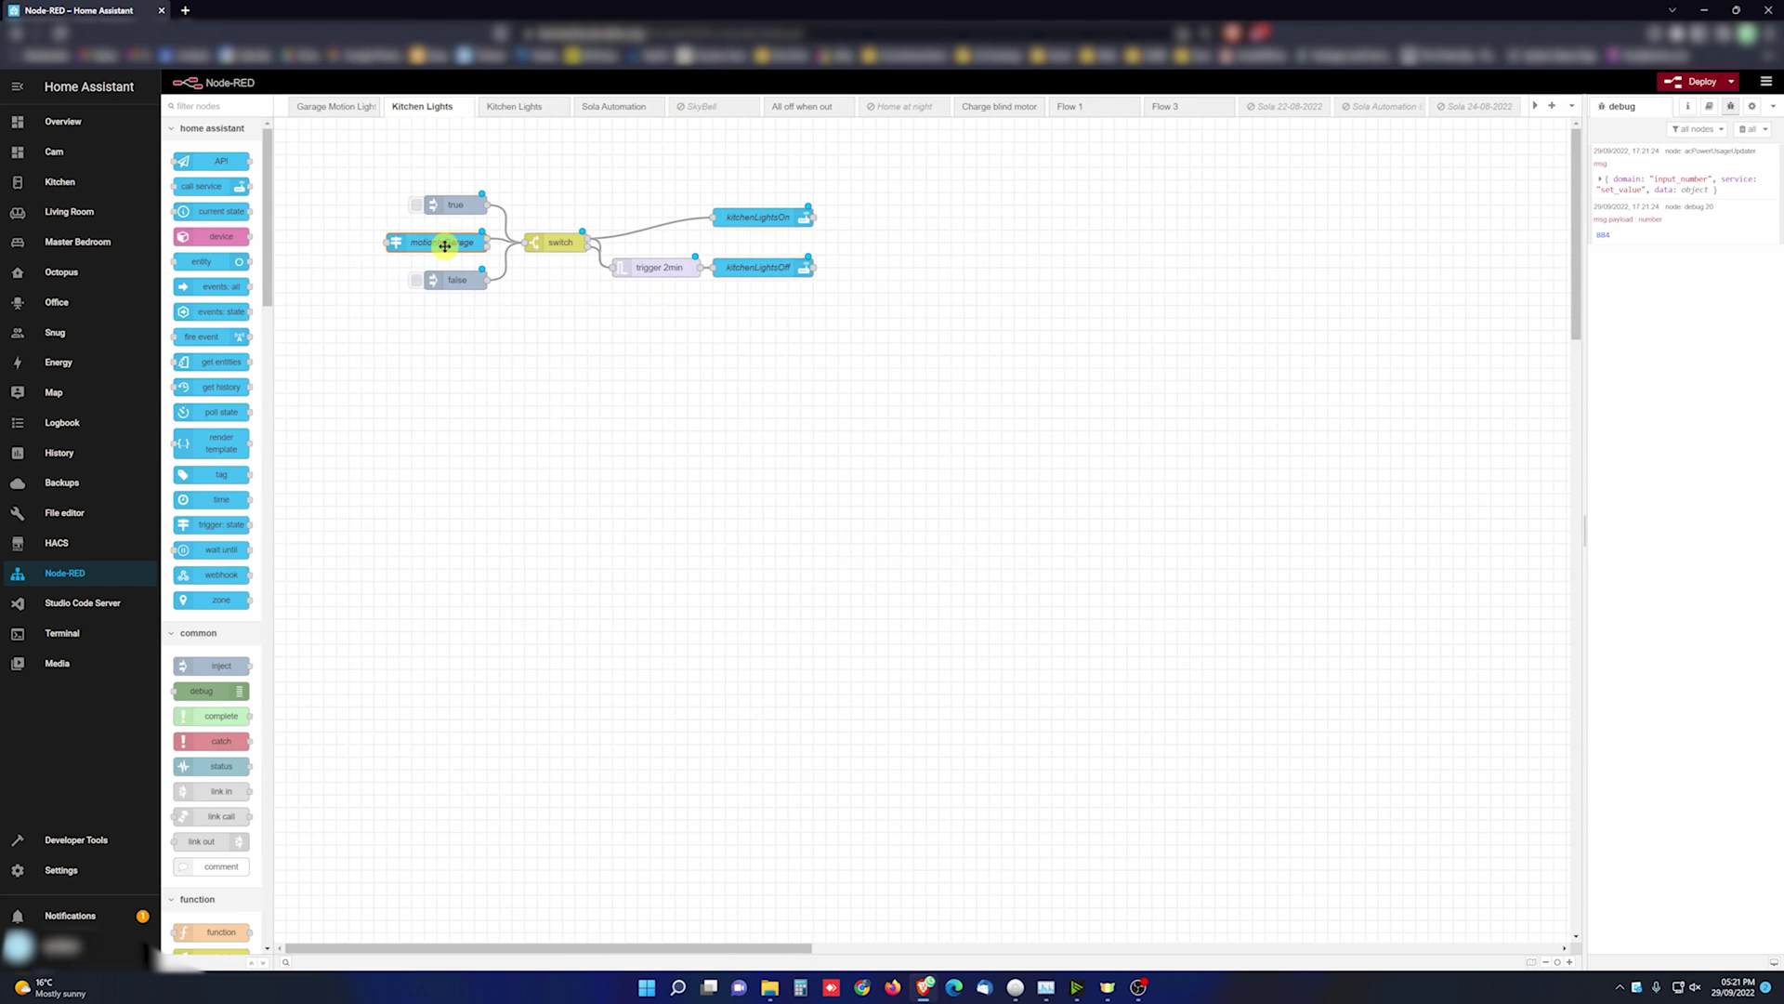
- Rename the motionInGarage trigger to motionInKitchen, watching the Motion Sensor 912D motion entity
{"action": "double_click", "coordinate": [444, 246]}
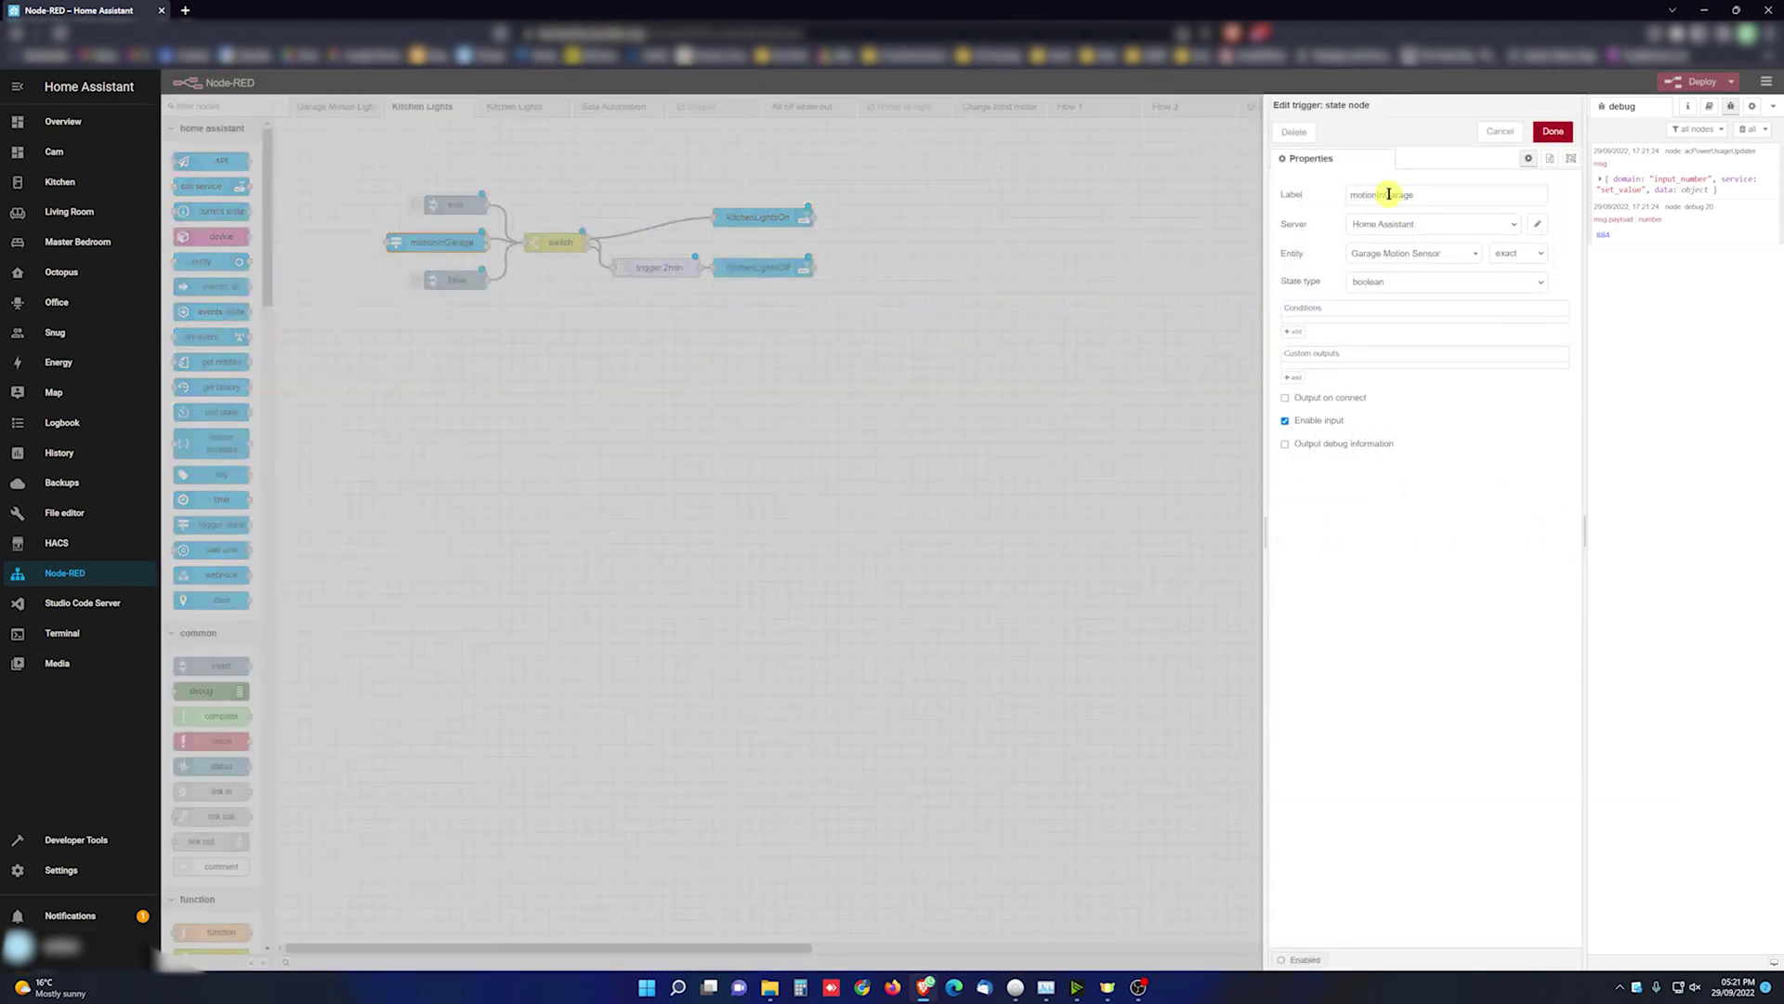
{"action": "left_click_drag", "start_coordinate": [1383, 195], "coordinate": [1457, 198]}
{"action": "type", "text": "Kitchen"}
{"action": "left_click", "coordinate": [1442, 254]}
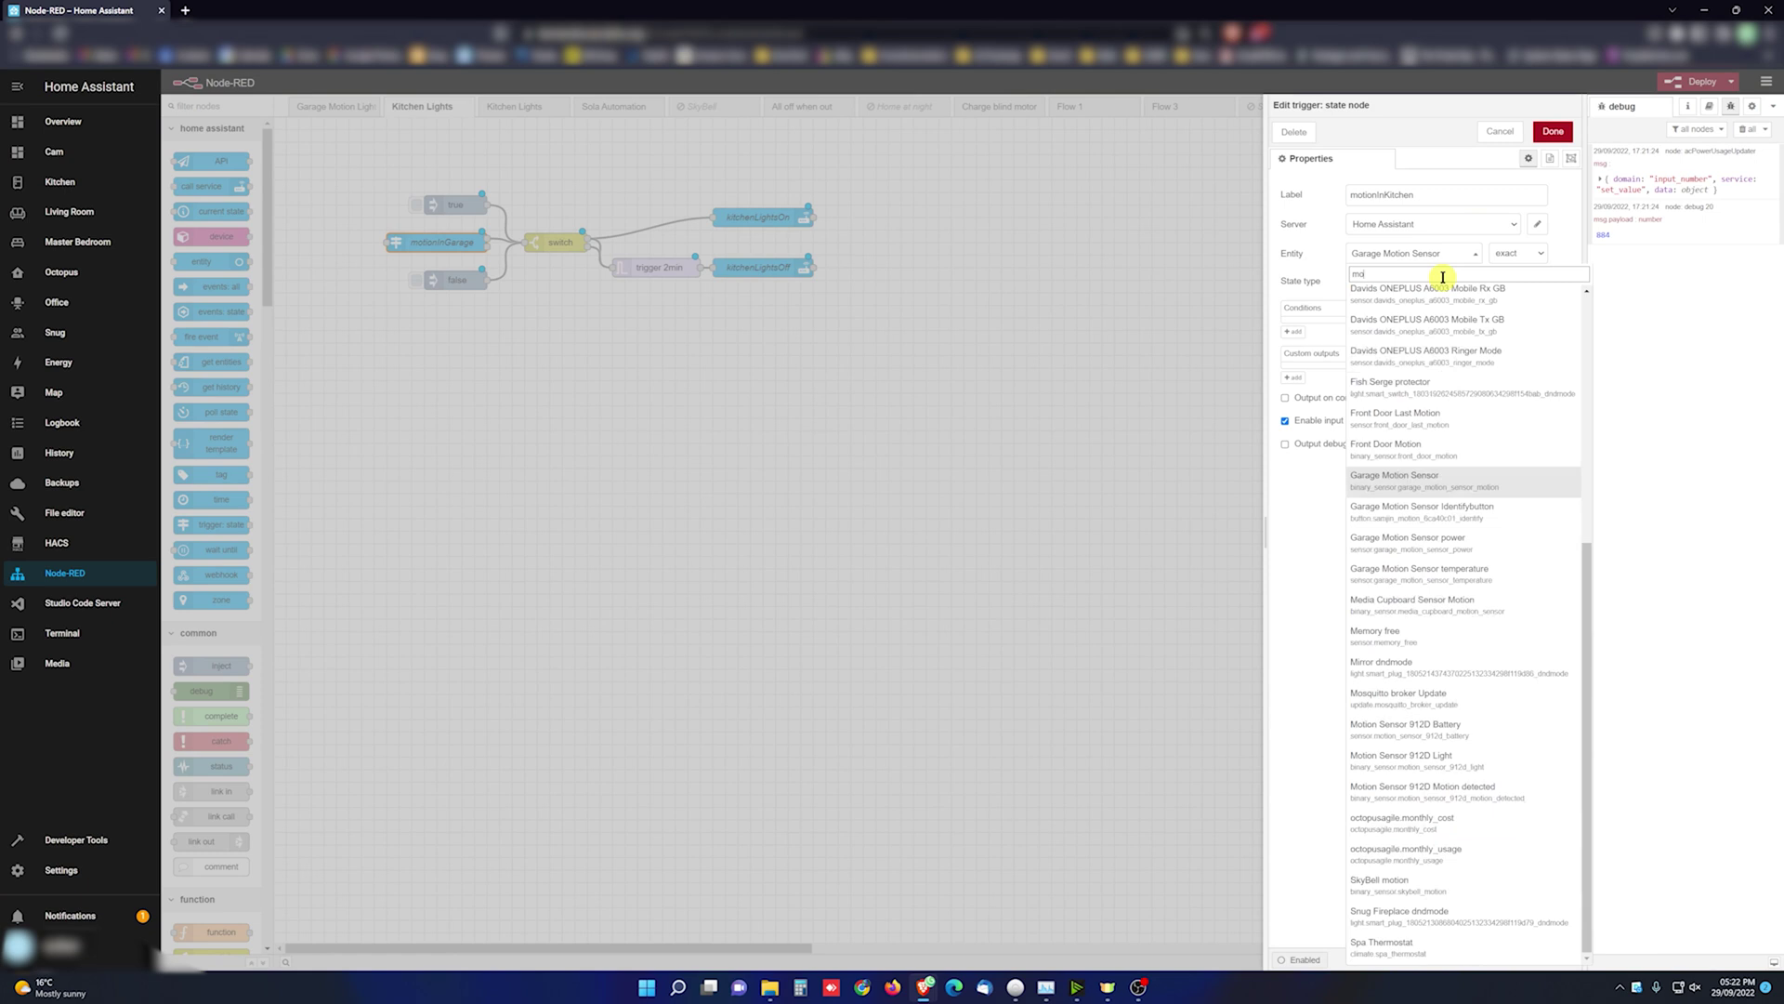
{"action": "type", "text": "t"}
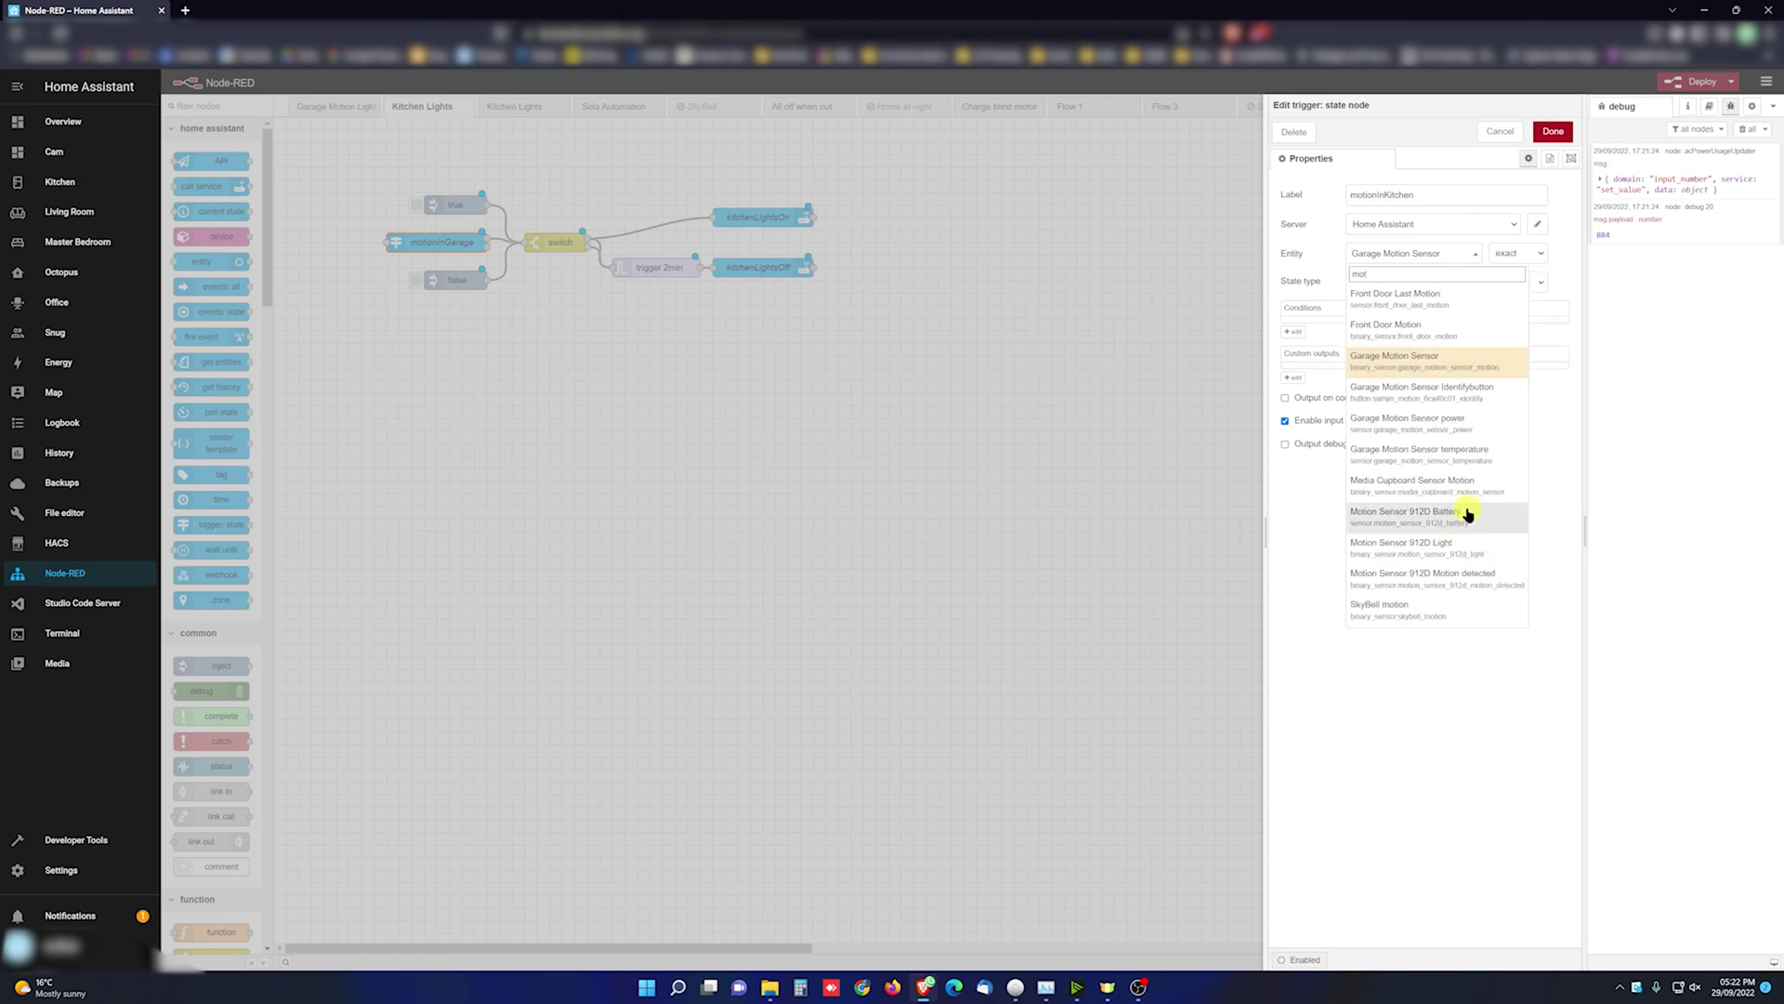
{"action": "left_click", "coordinate": [1369, 582]}
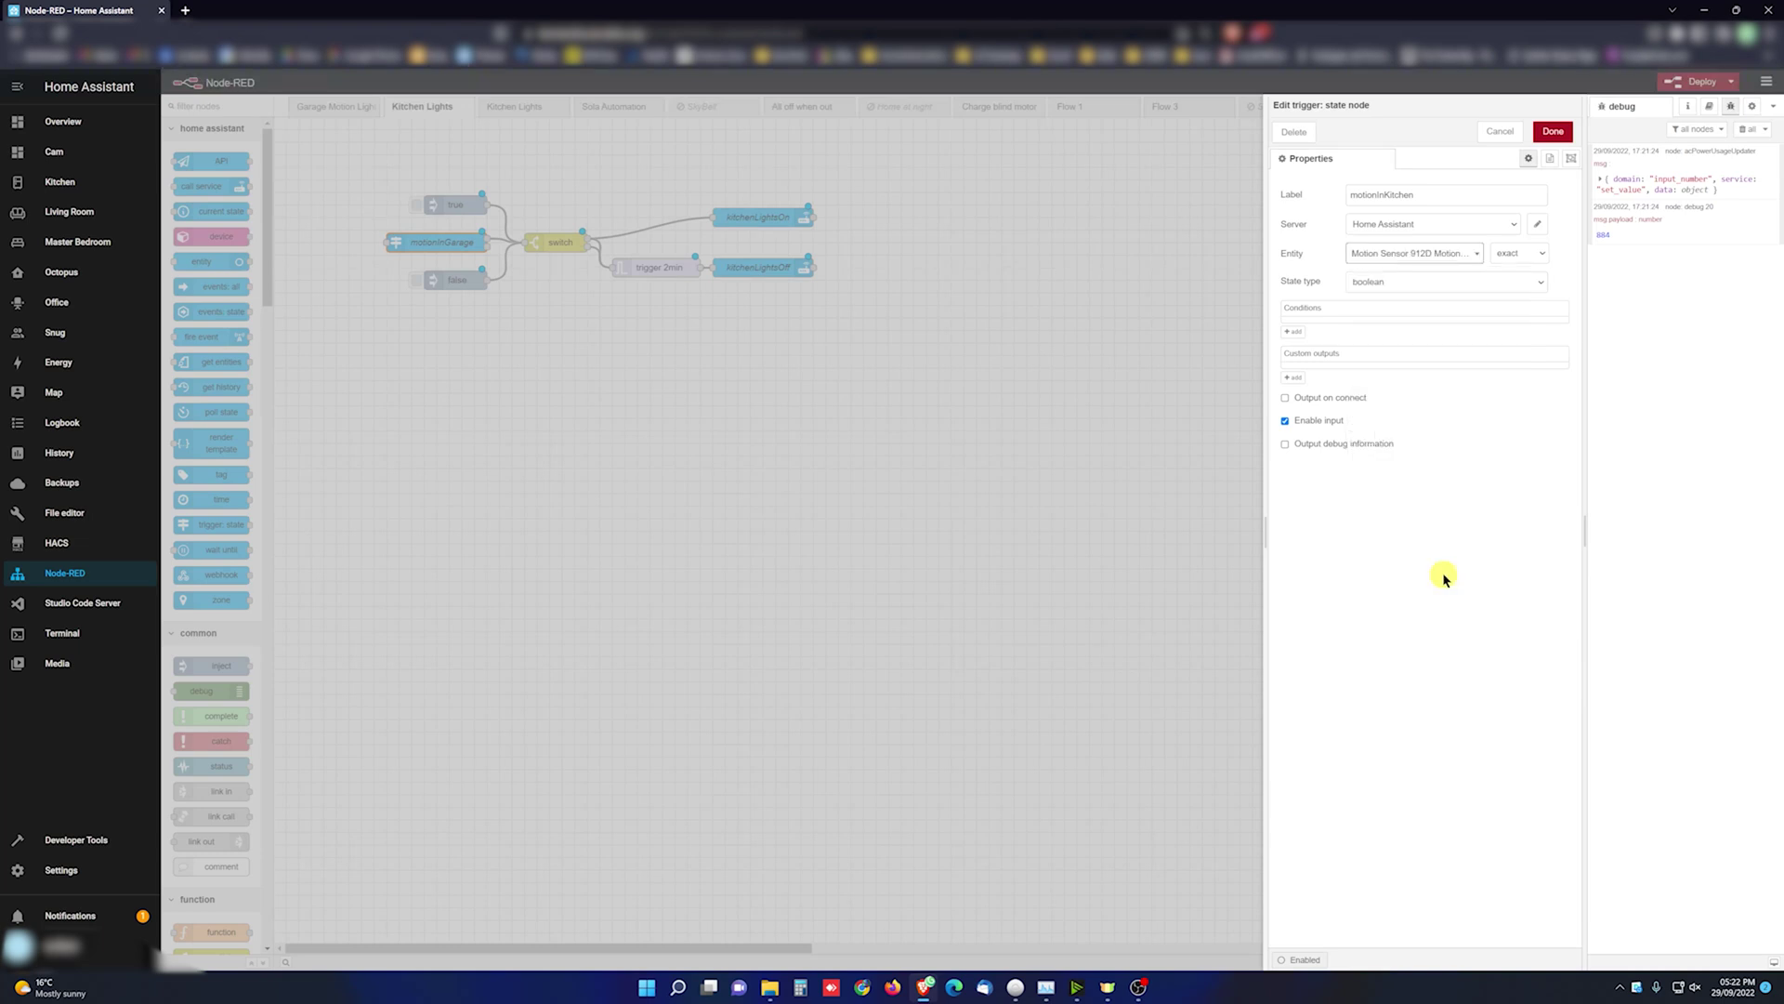
{"action": "left_click", "coordinate": [1552, 133]}
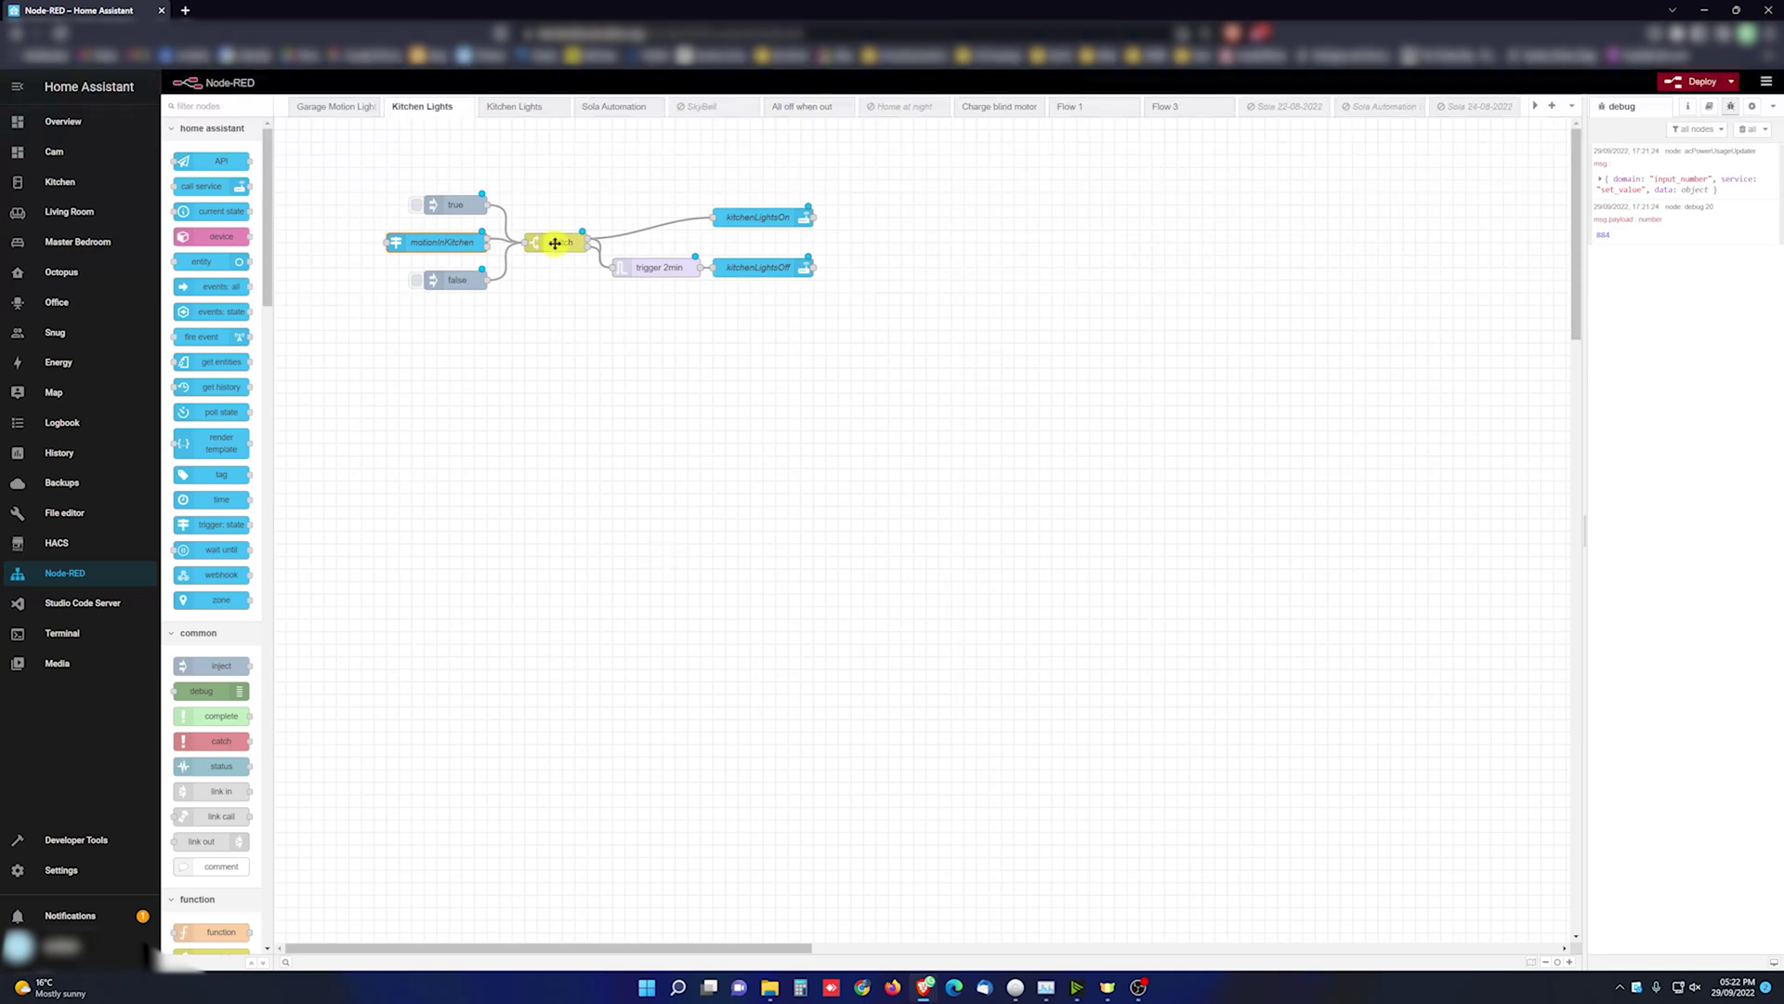
{"action": "double_click", "coordinate": [554, 243]}
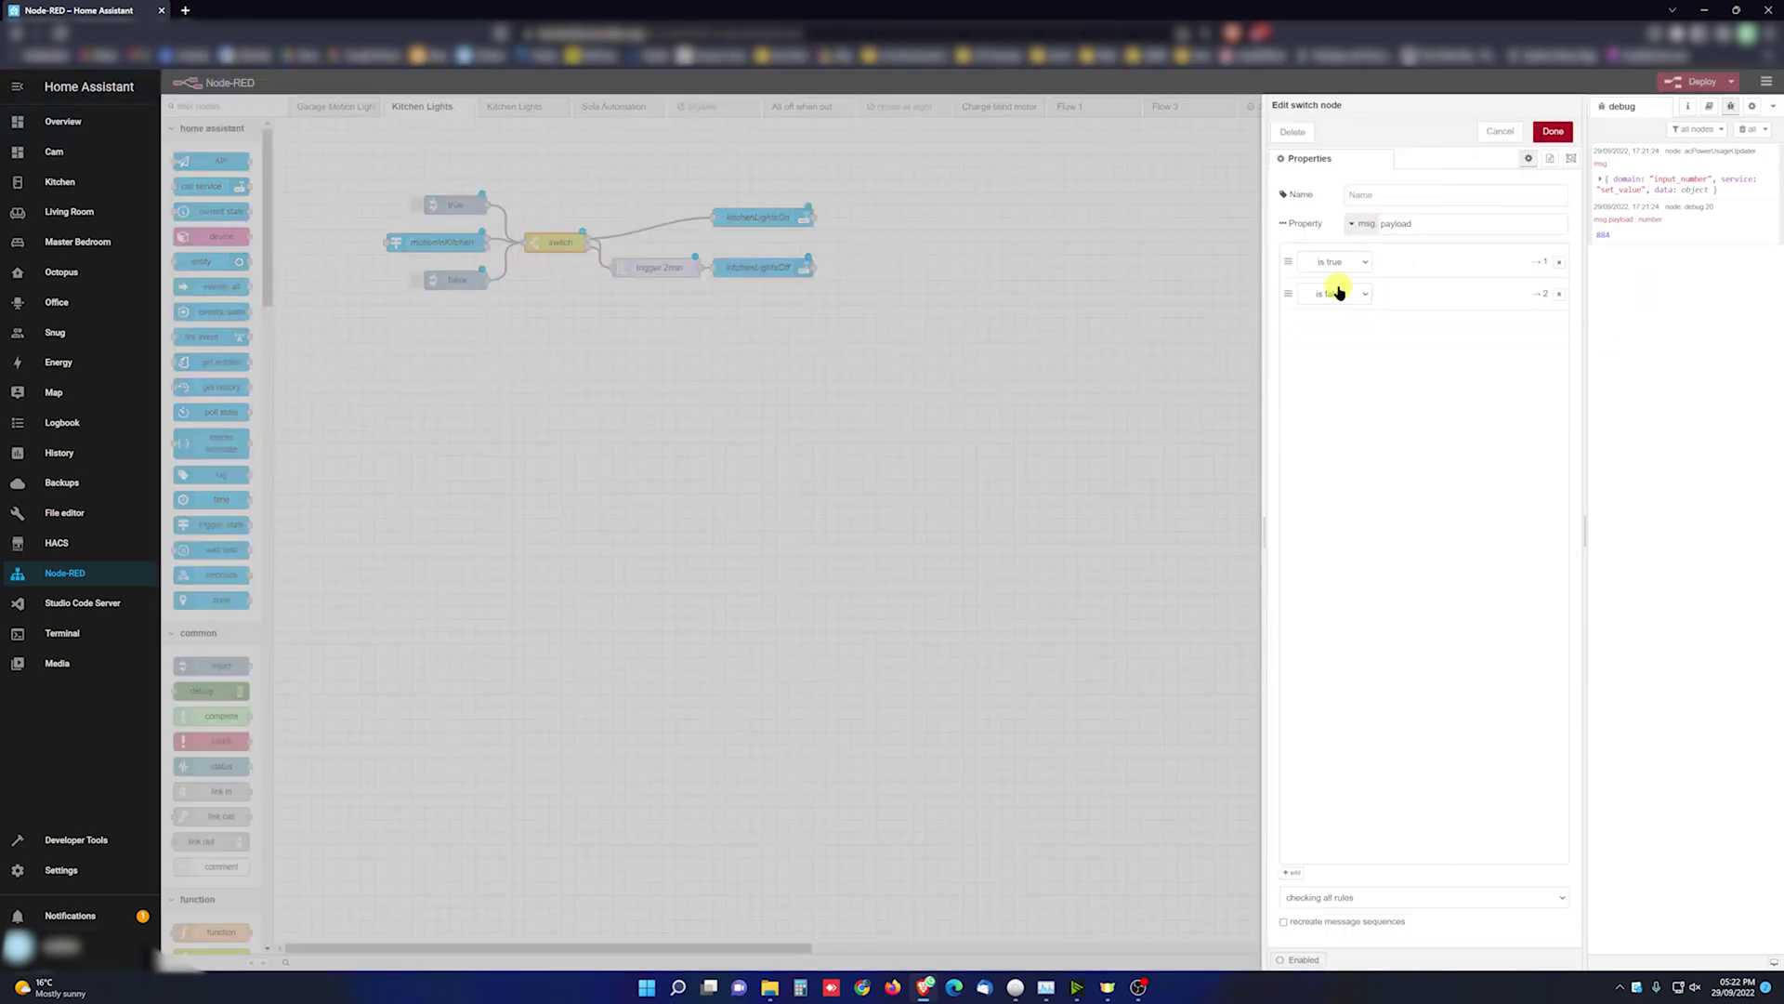
{"action": "left_click", "coordinate": [1558, 134]}
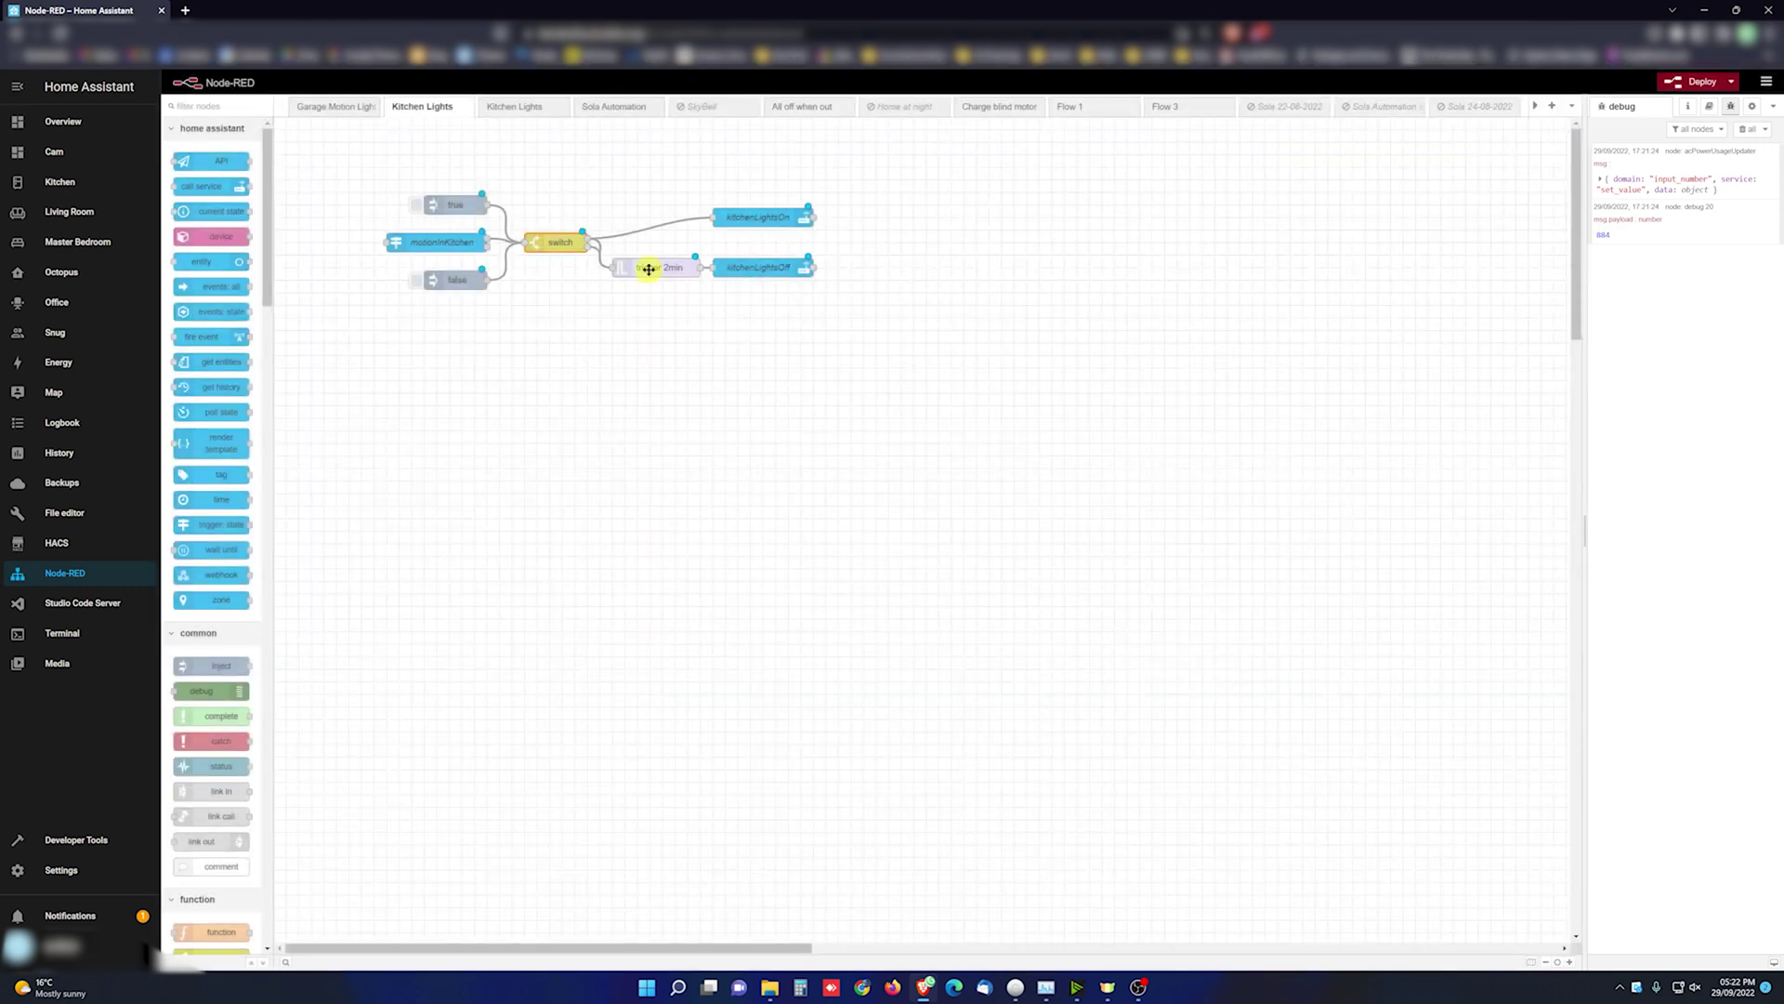
{"action": "double_click", "coordinate": [648, 269]}
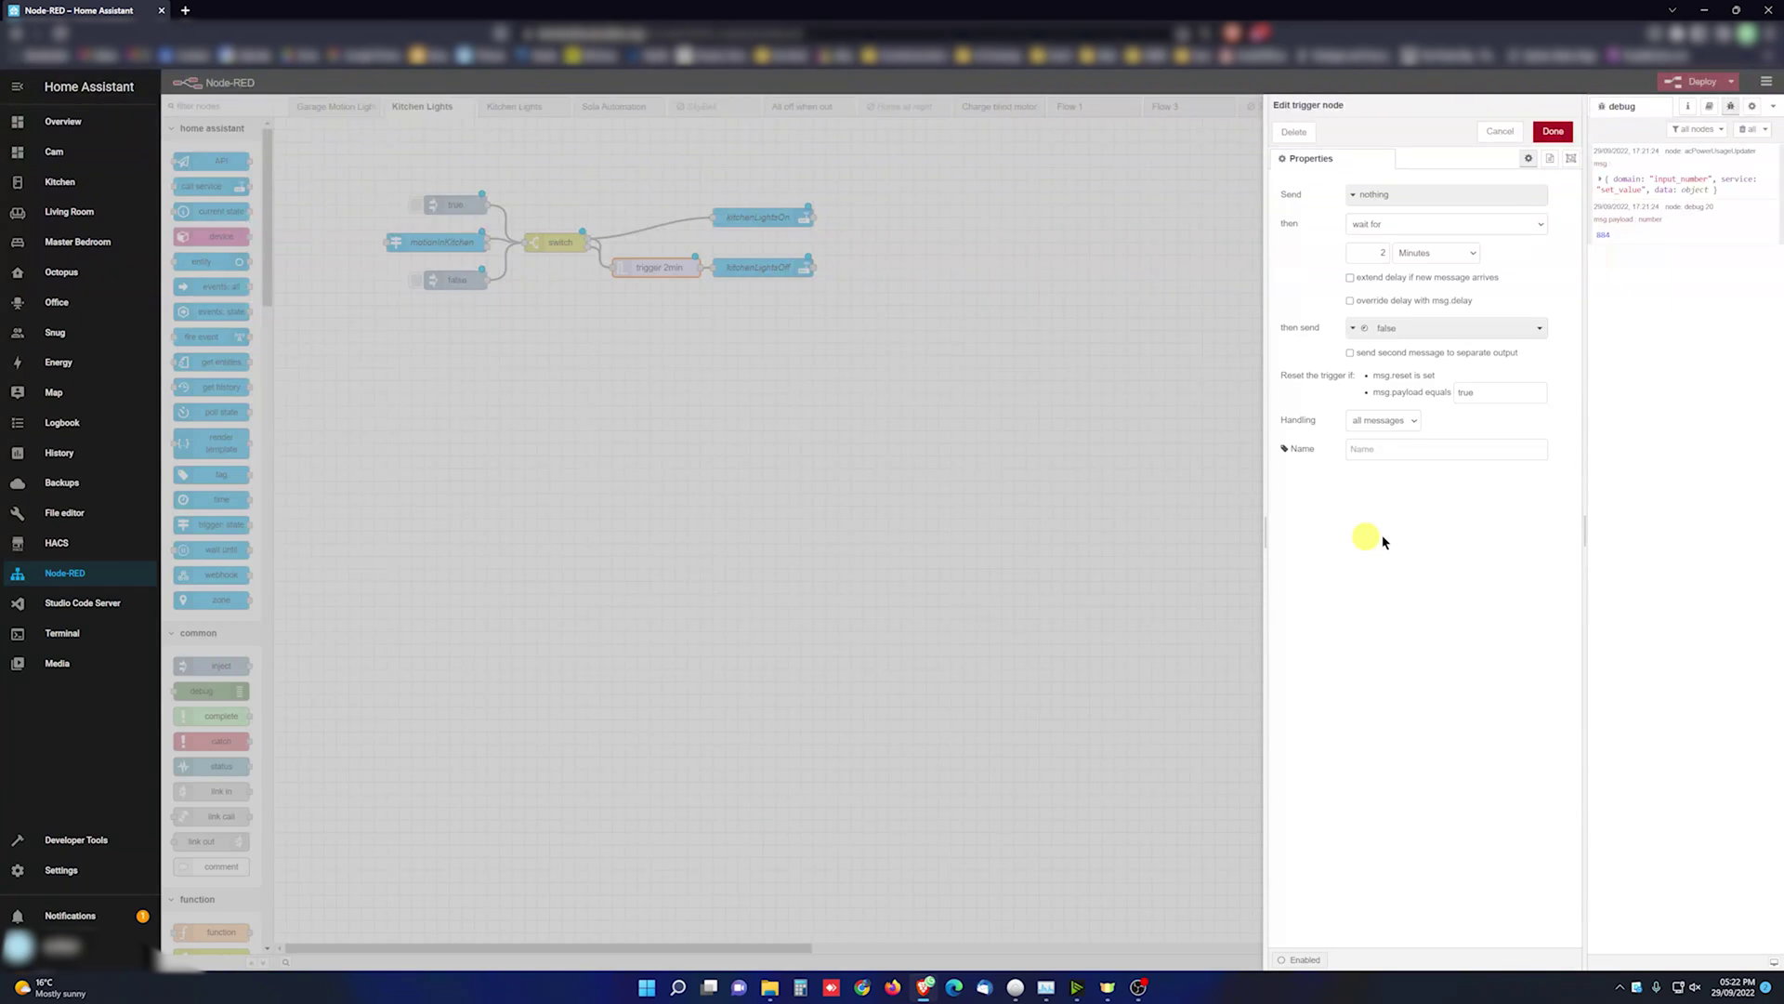
{"action": "left_click", "coordinate": [1561, 133]}
{"action": "left_click", "coordinate": [1554, 131]}
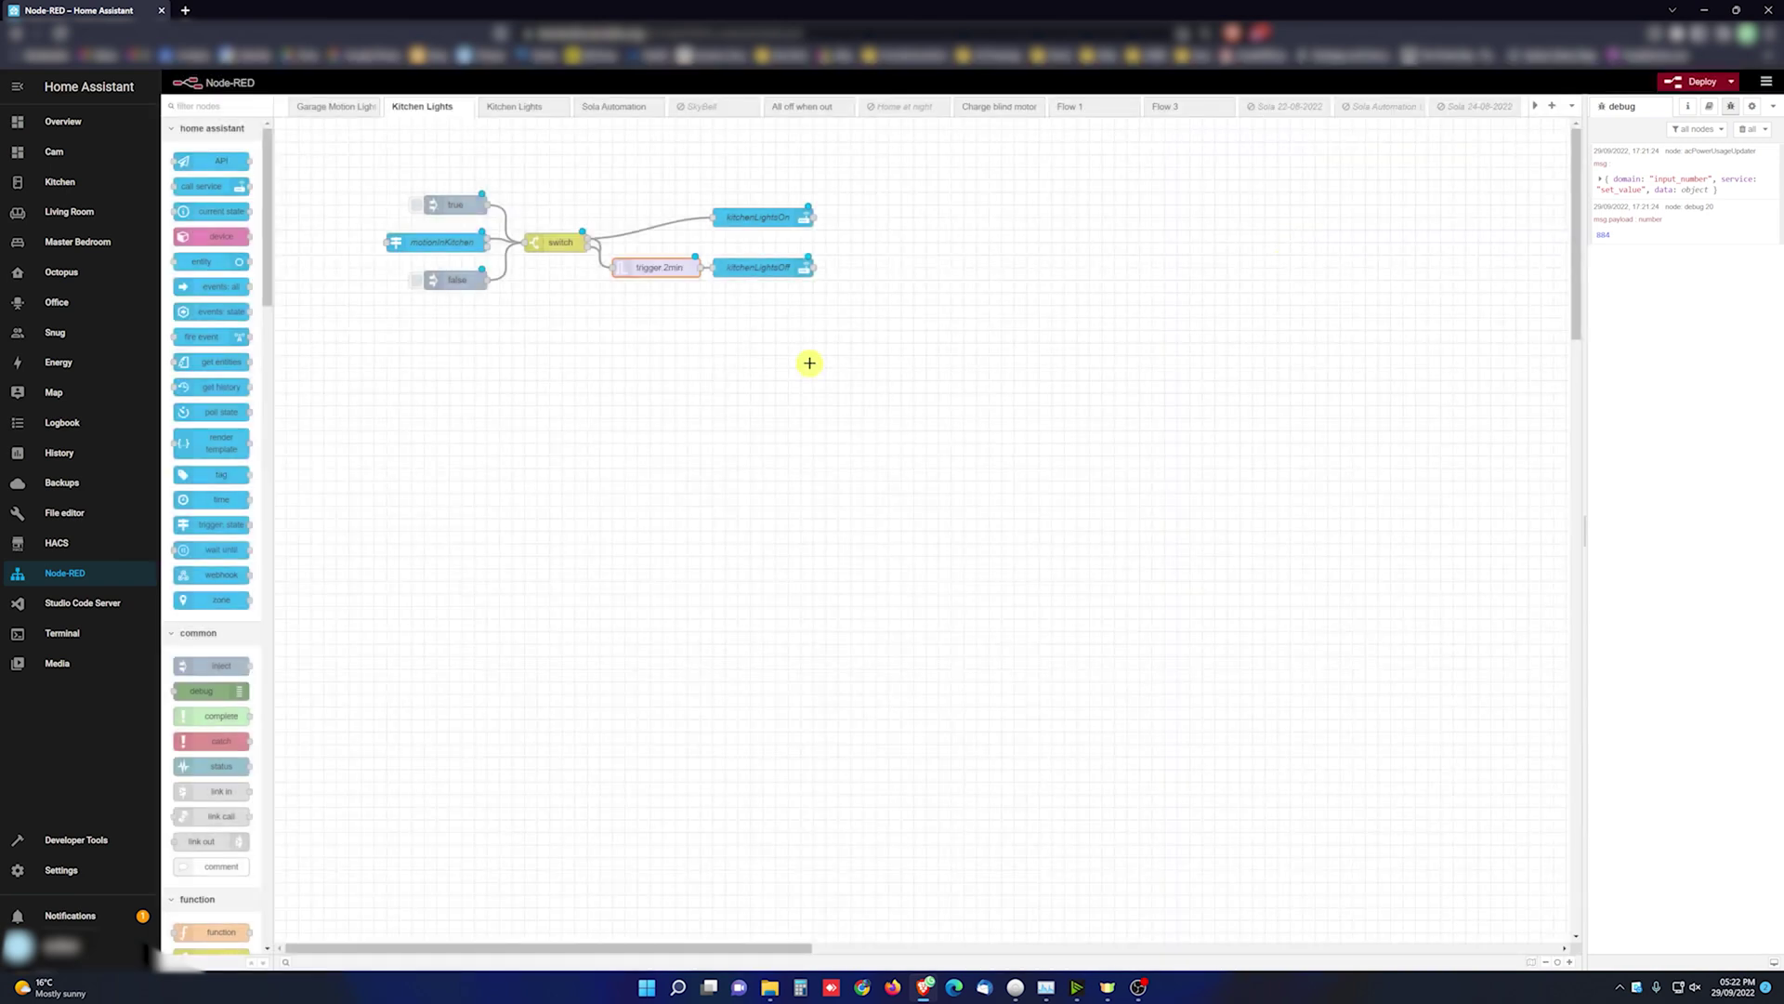
- Deploy the updated Kitchen Lights flow, confirming past the configuration warning
{"action": "left_click", "coordinate": [1689, 84]}
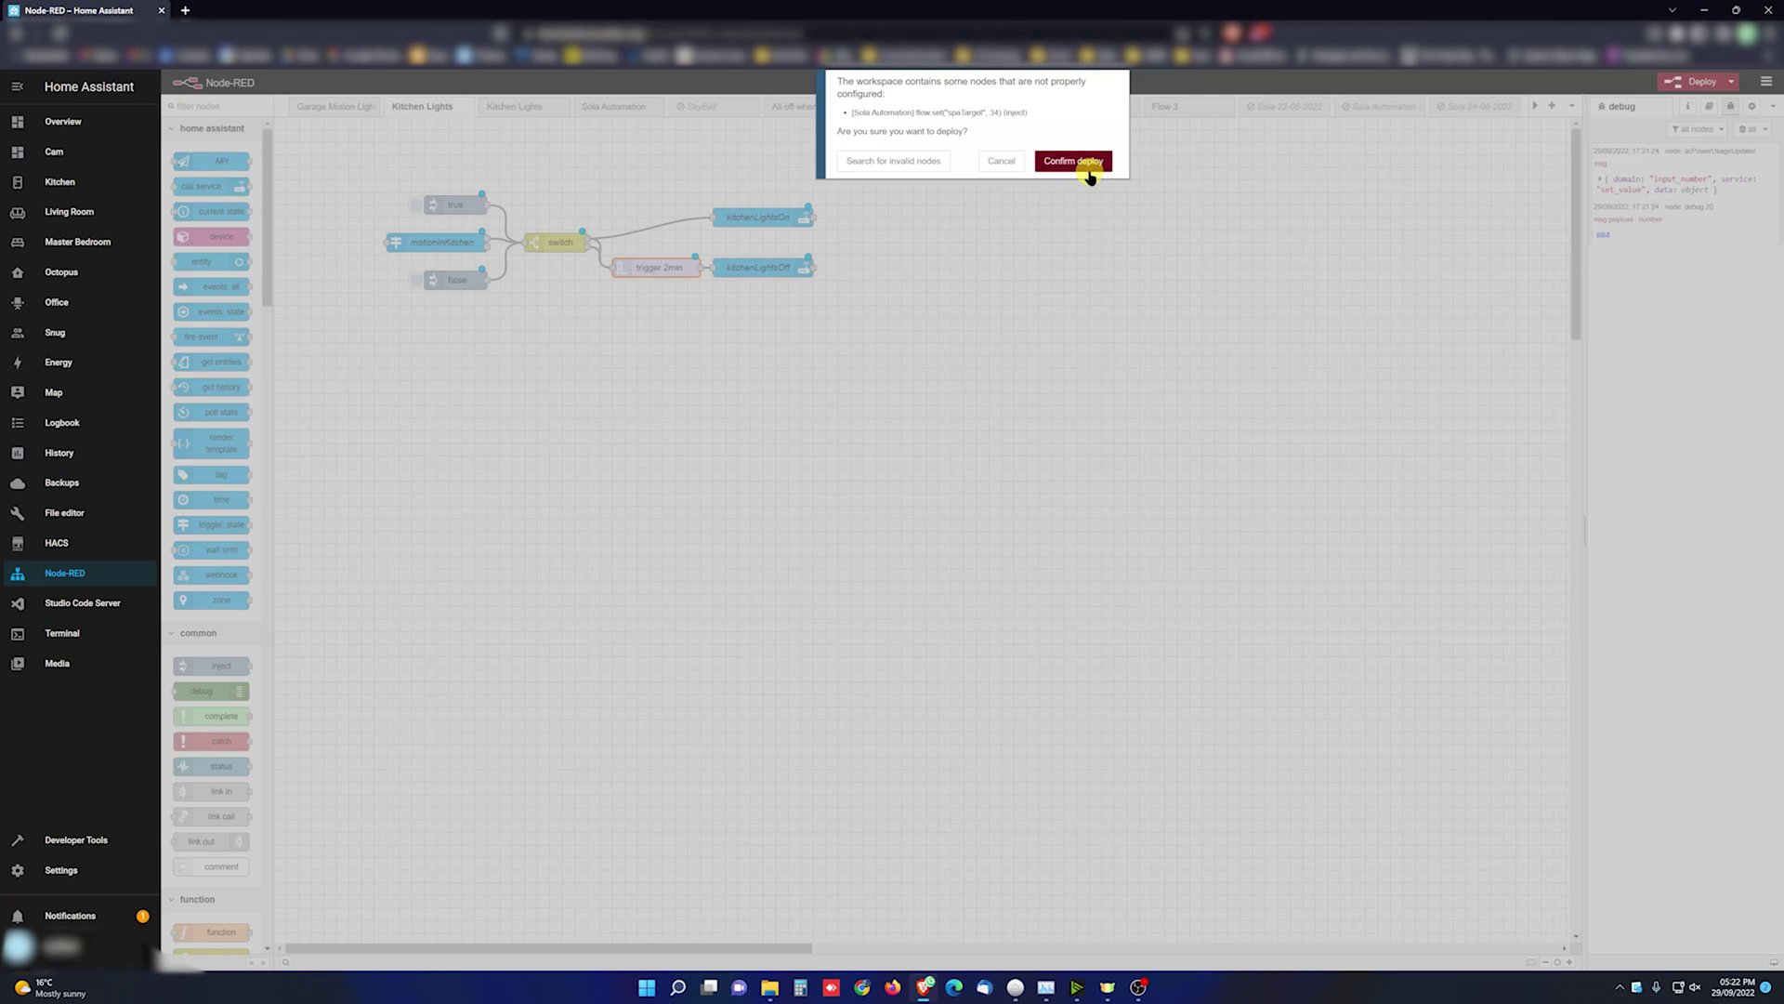
{"action": "left_click", "coordinate": [1074, 161]}
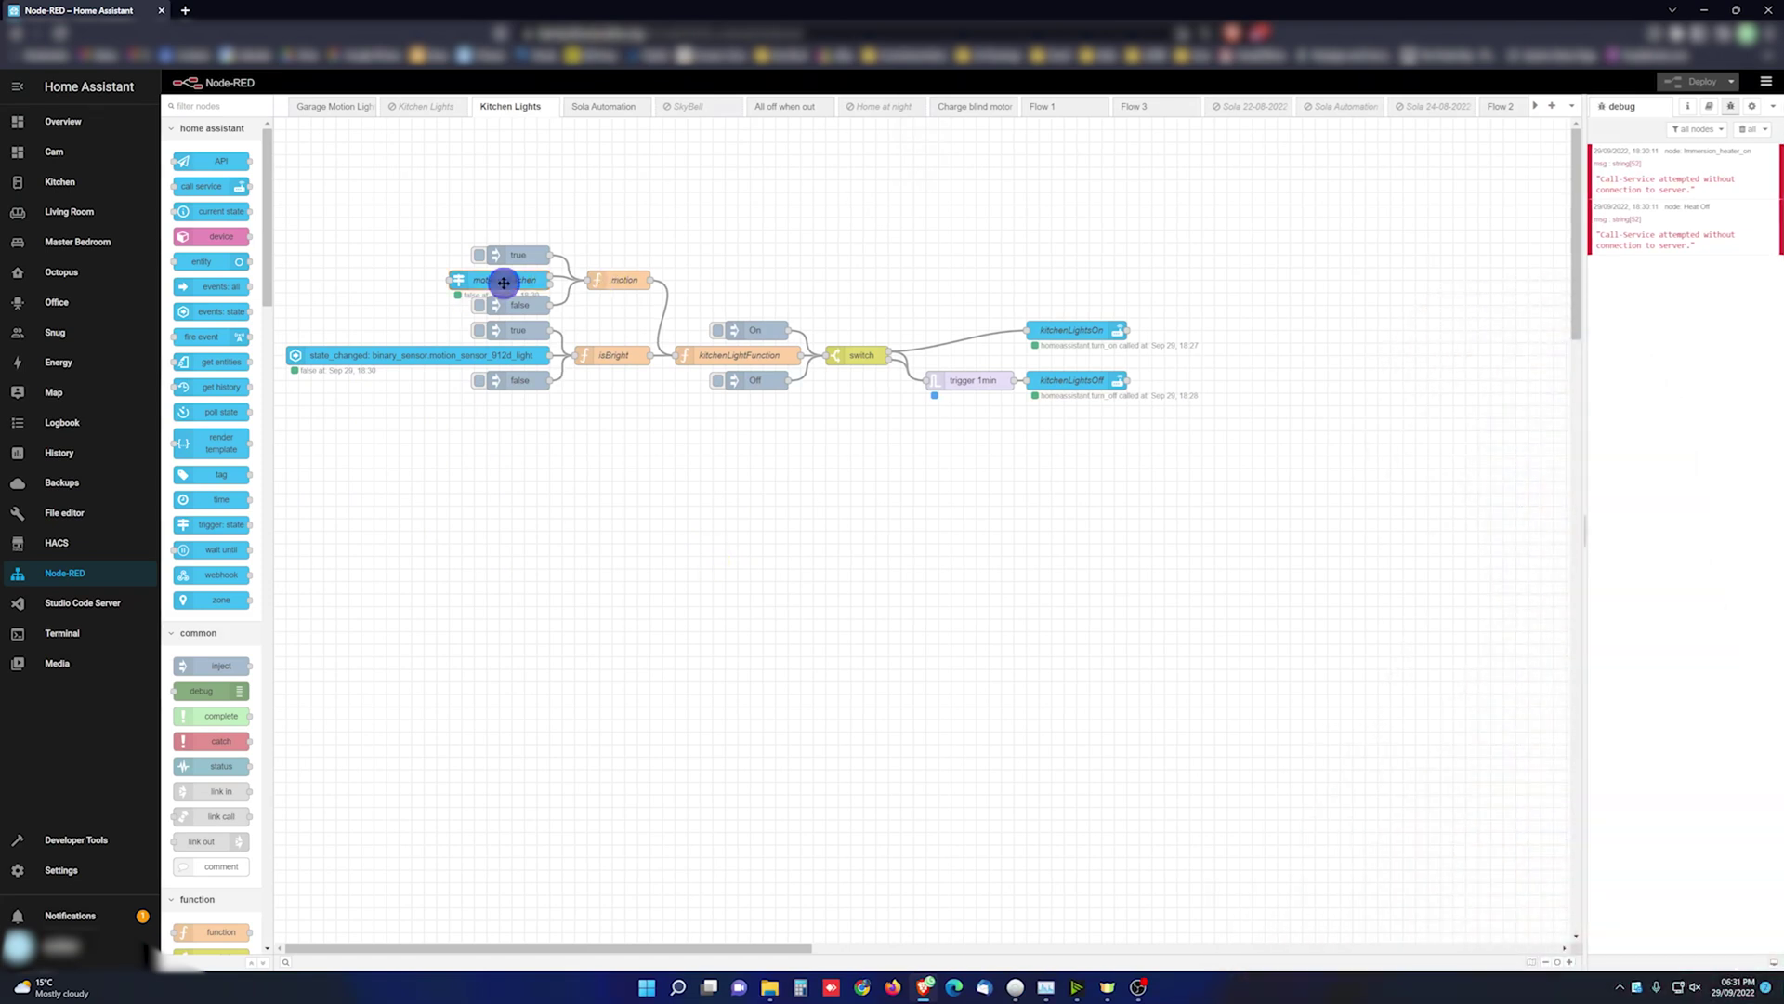
{"action": "double_click", "coordinate": [504, 282]}
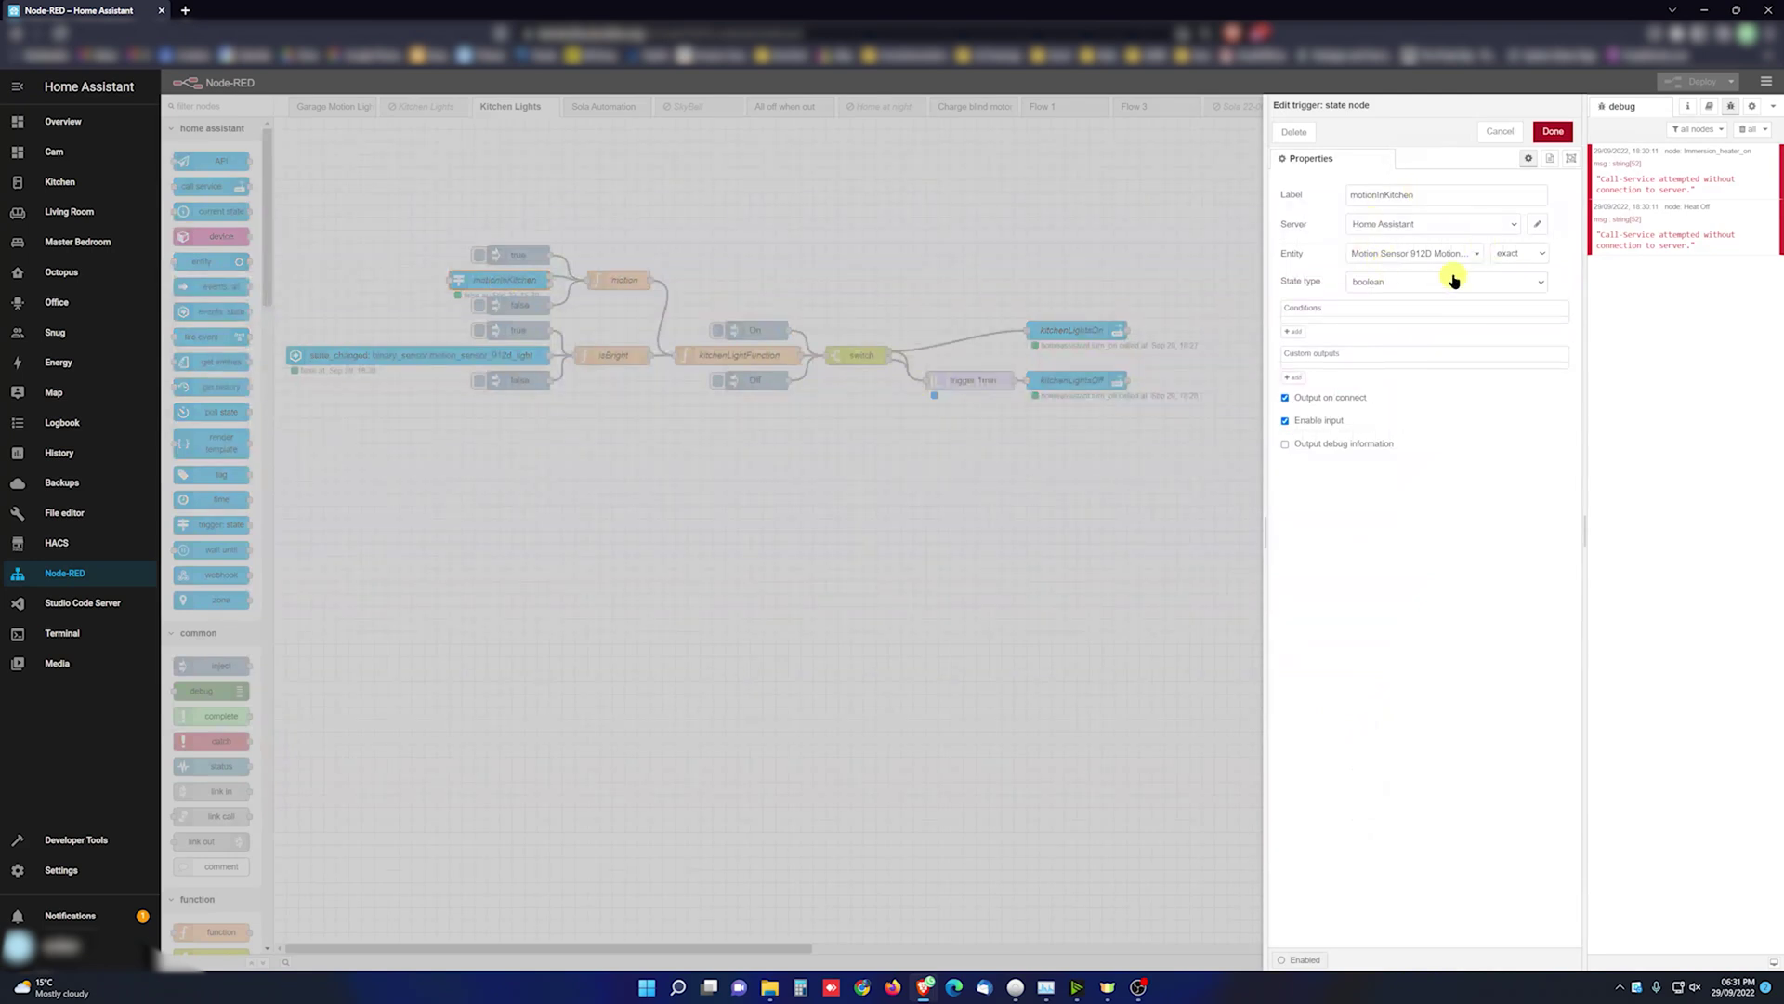
{"action": "left_click", "coordinate": [1515, 135]}
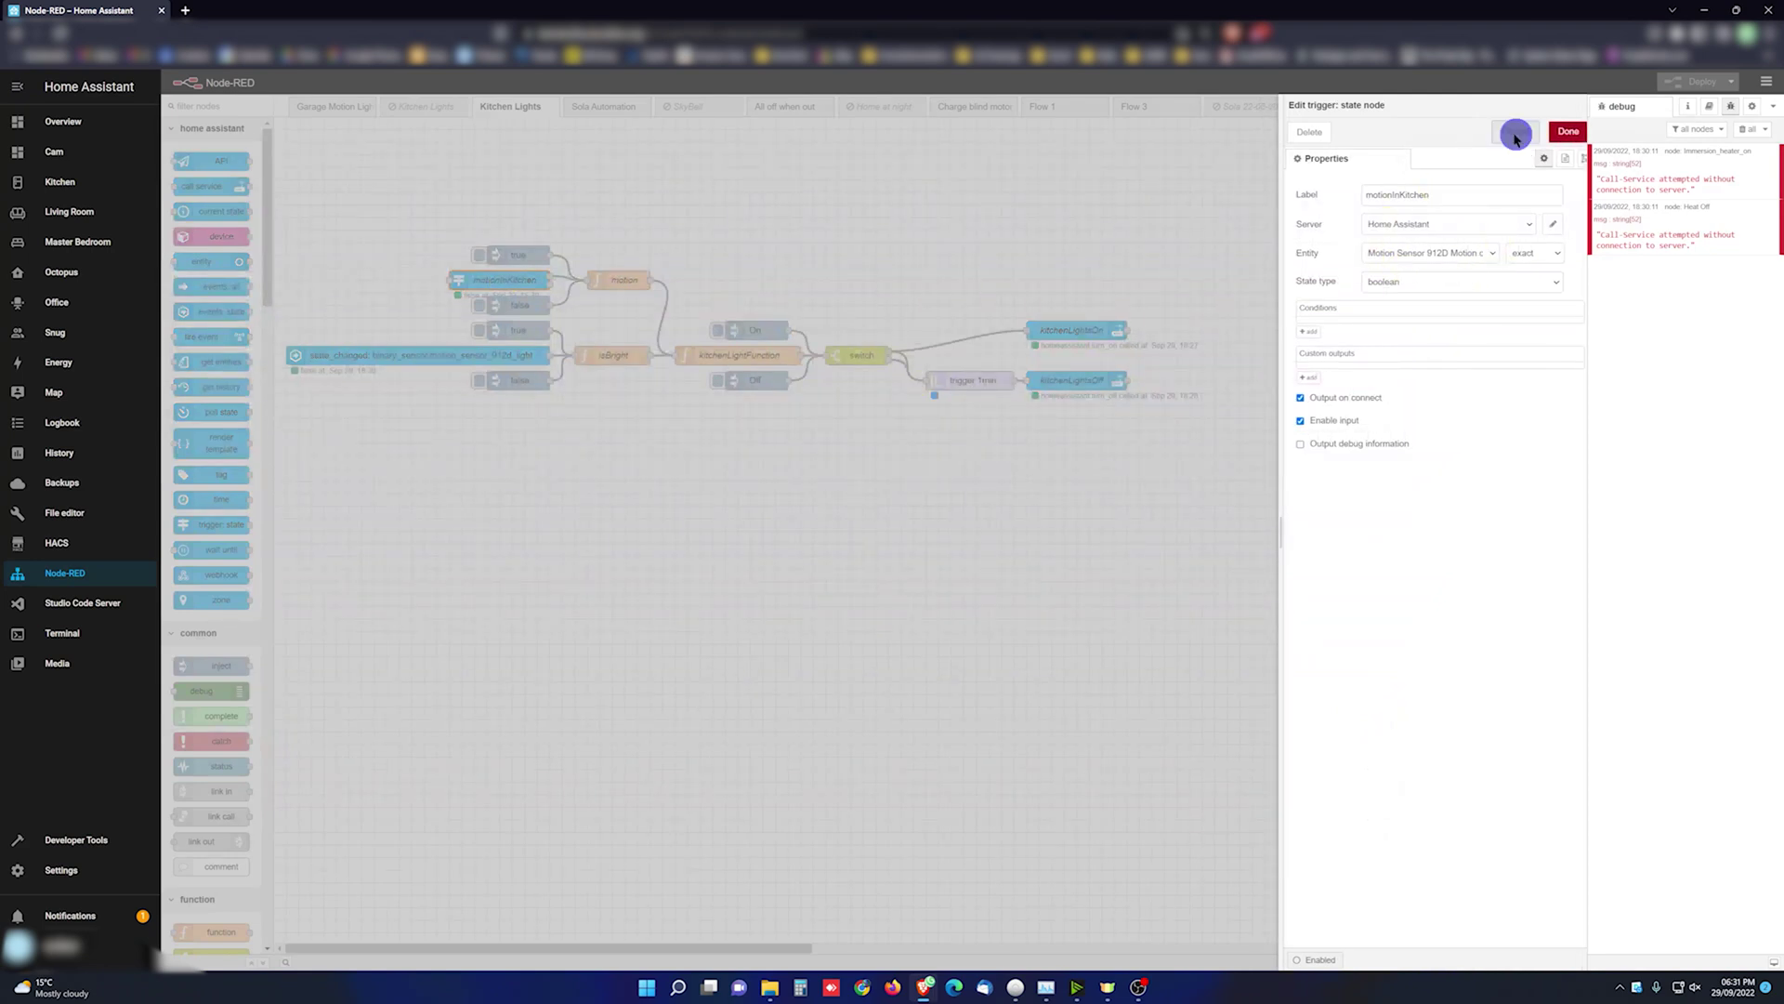
{"action": "double_click", "coordinate": [421, 361]}
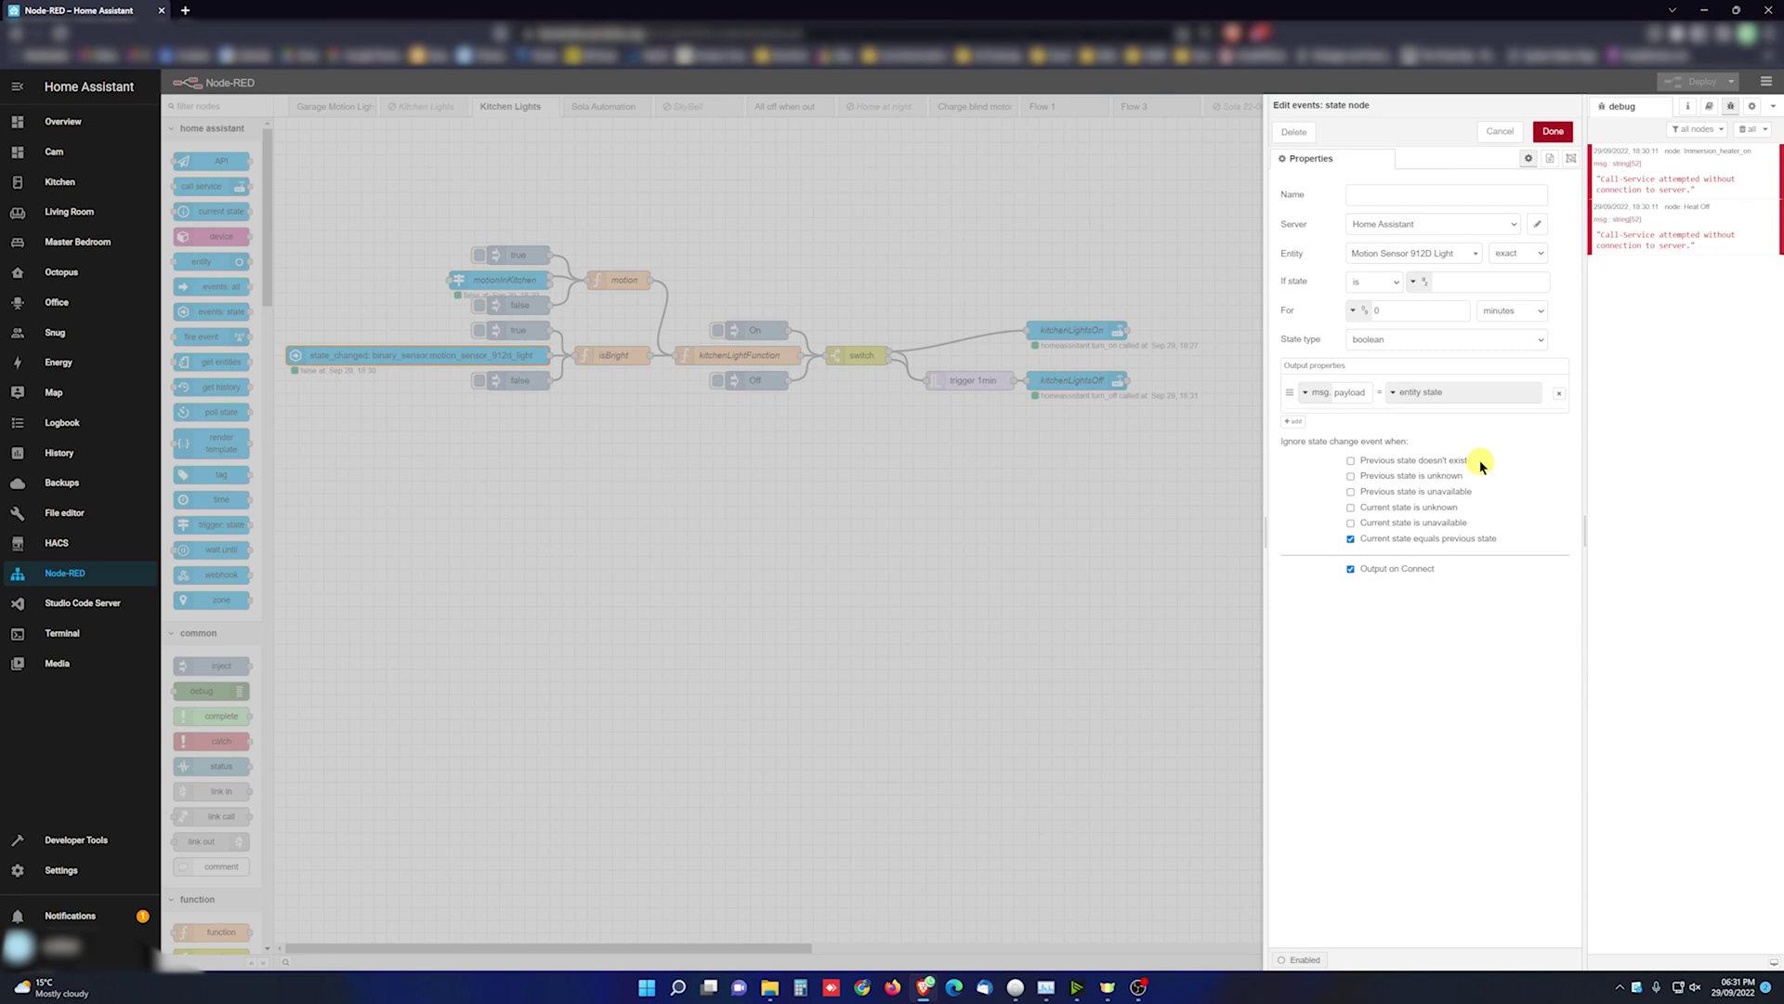
{"action": "key", "text": "ctrl+Return"}
{"action": "double_click", "coordinate": [627, 280]}
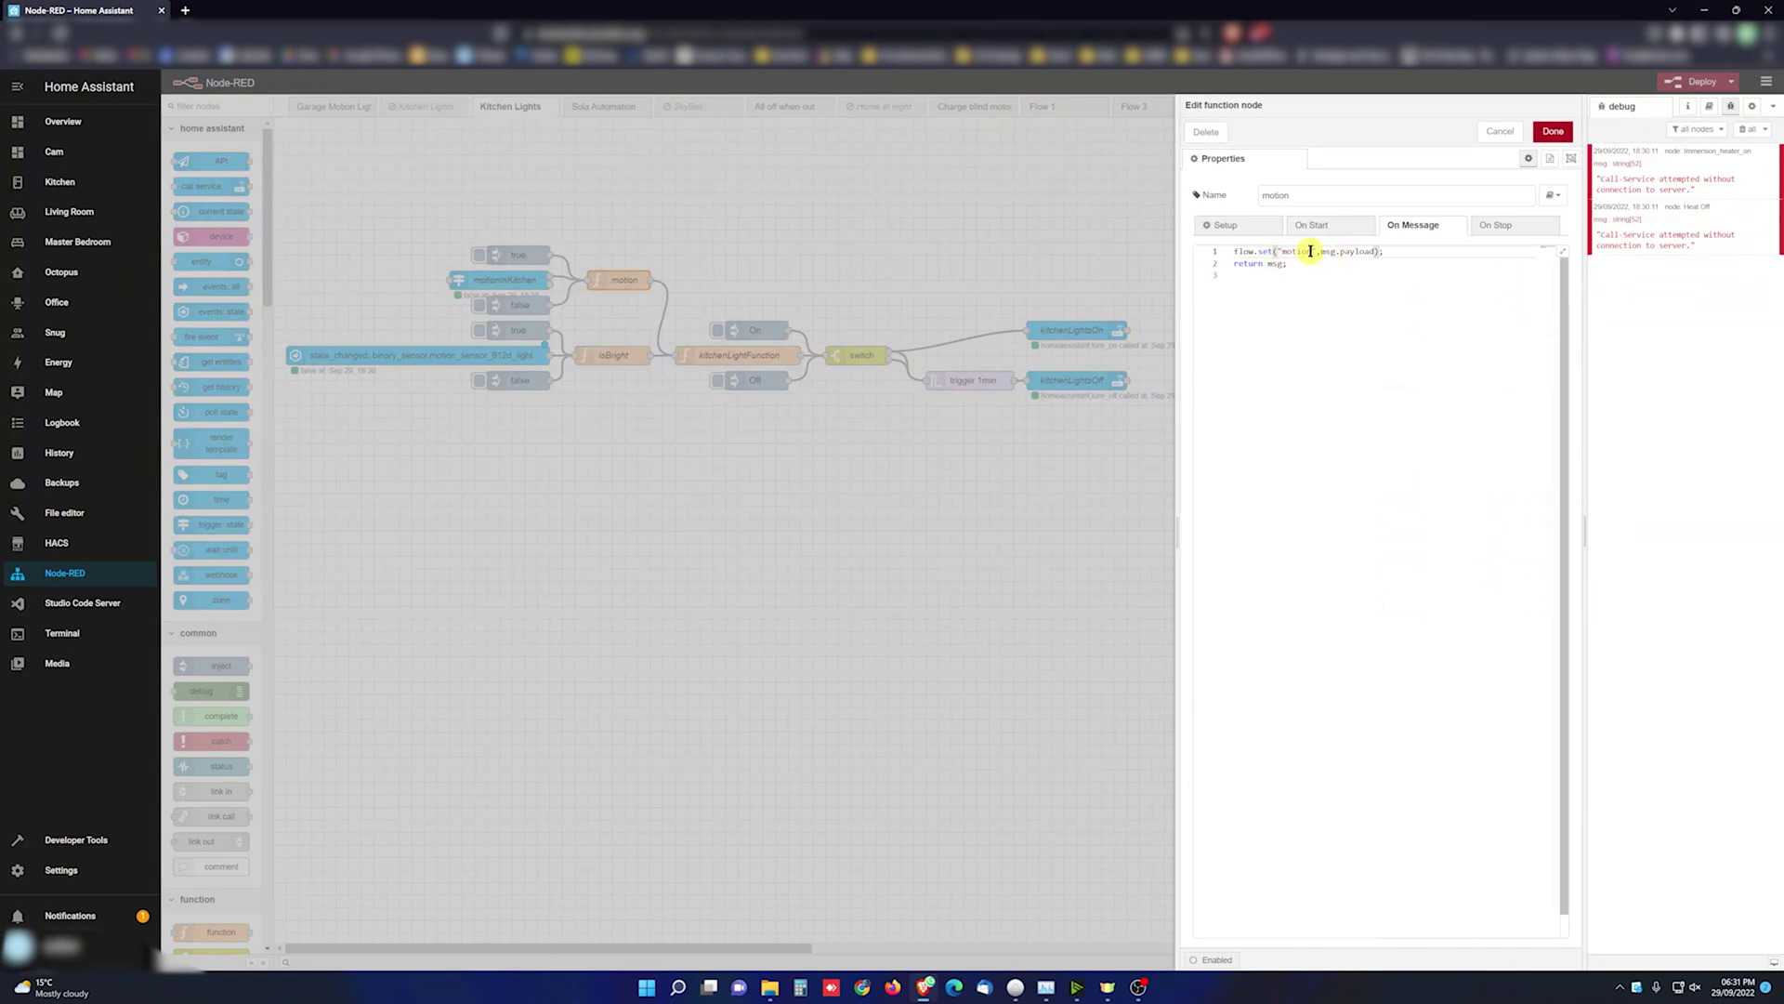
{"action": "left_click", "coordinate": [1554, 136]}
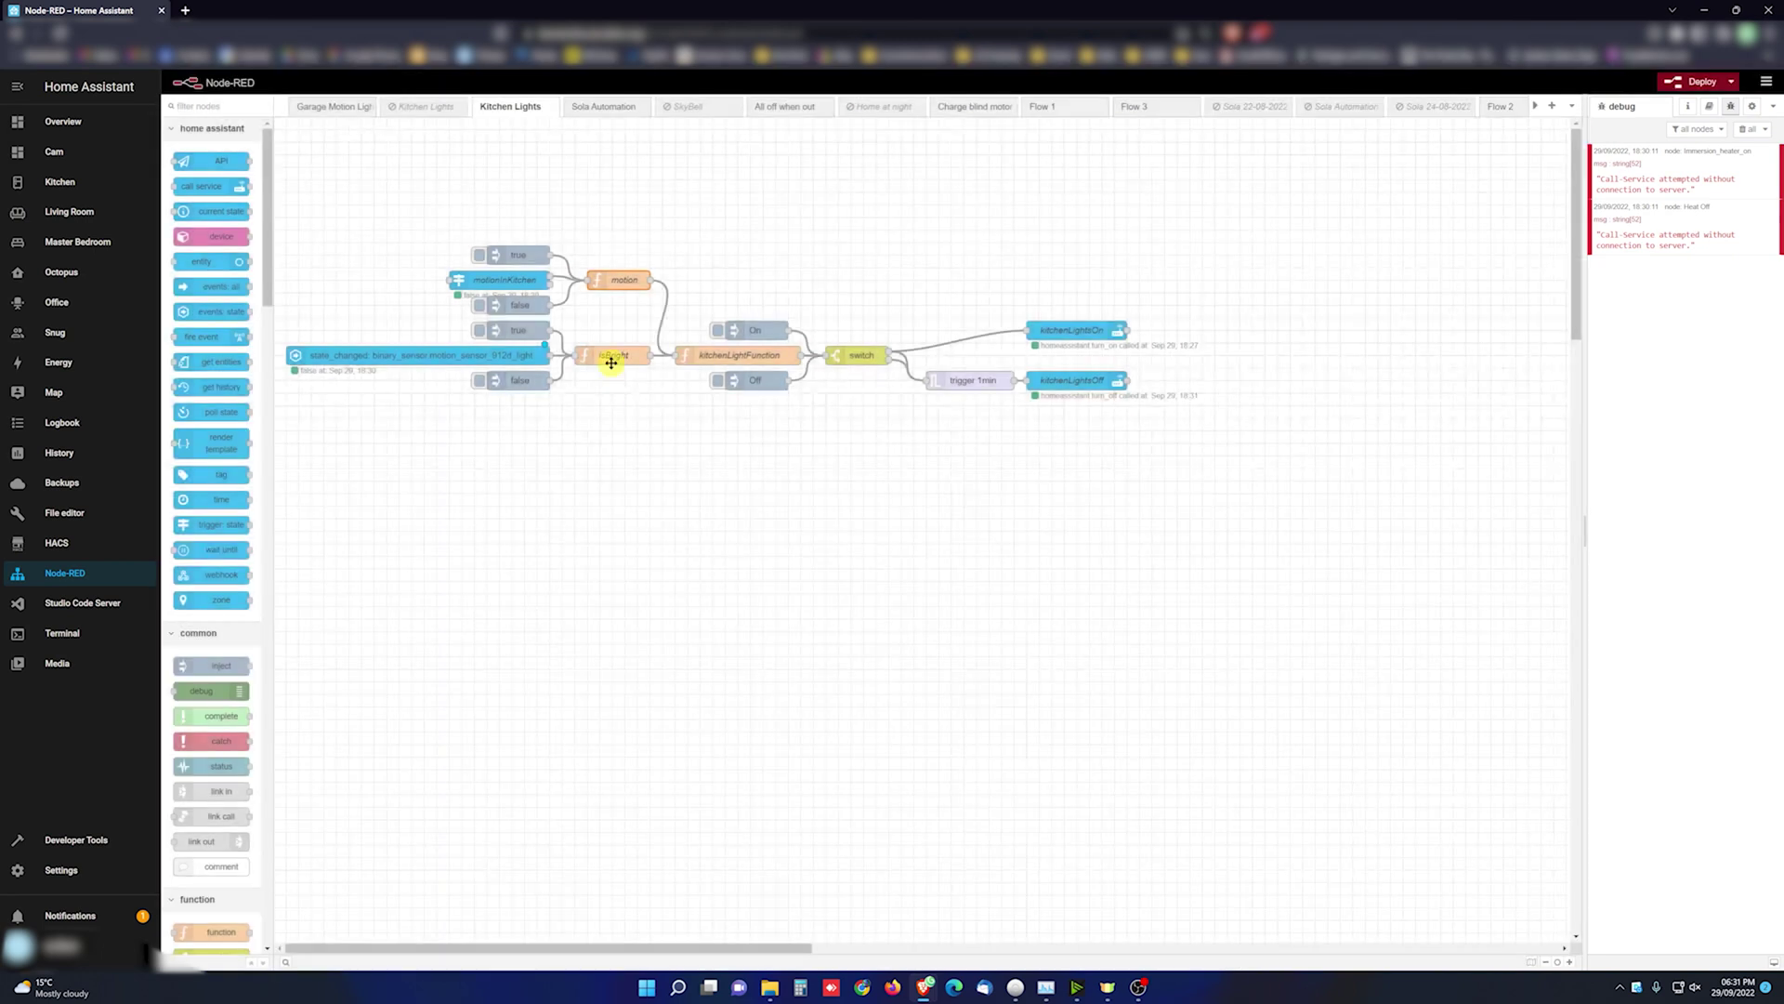
{"action": "double_click", "coordinate": [609, 355]}
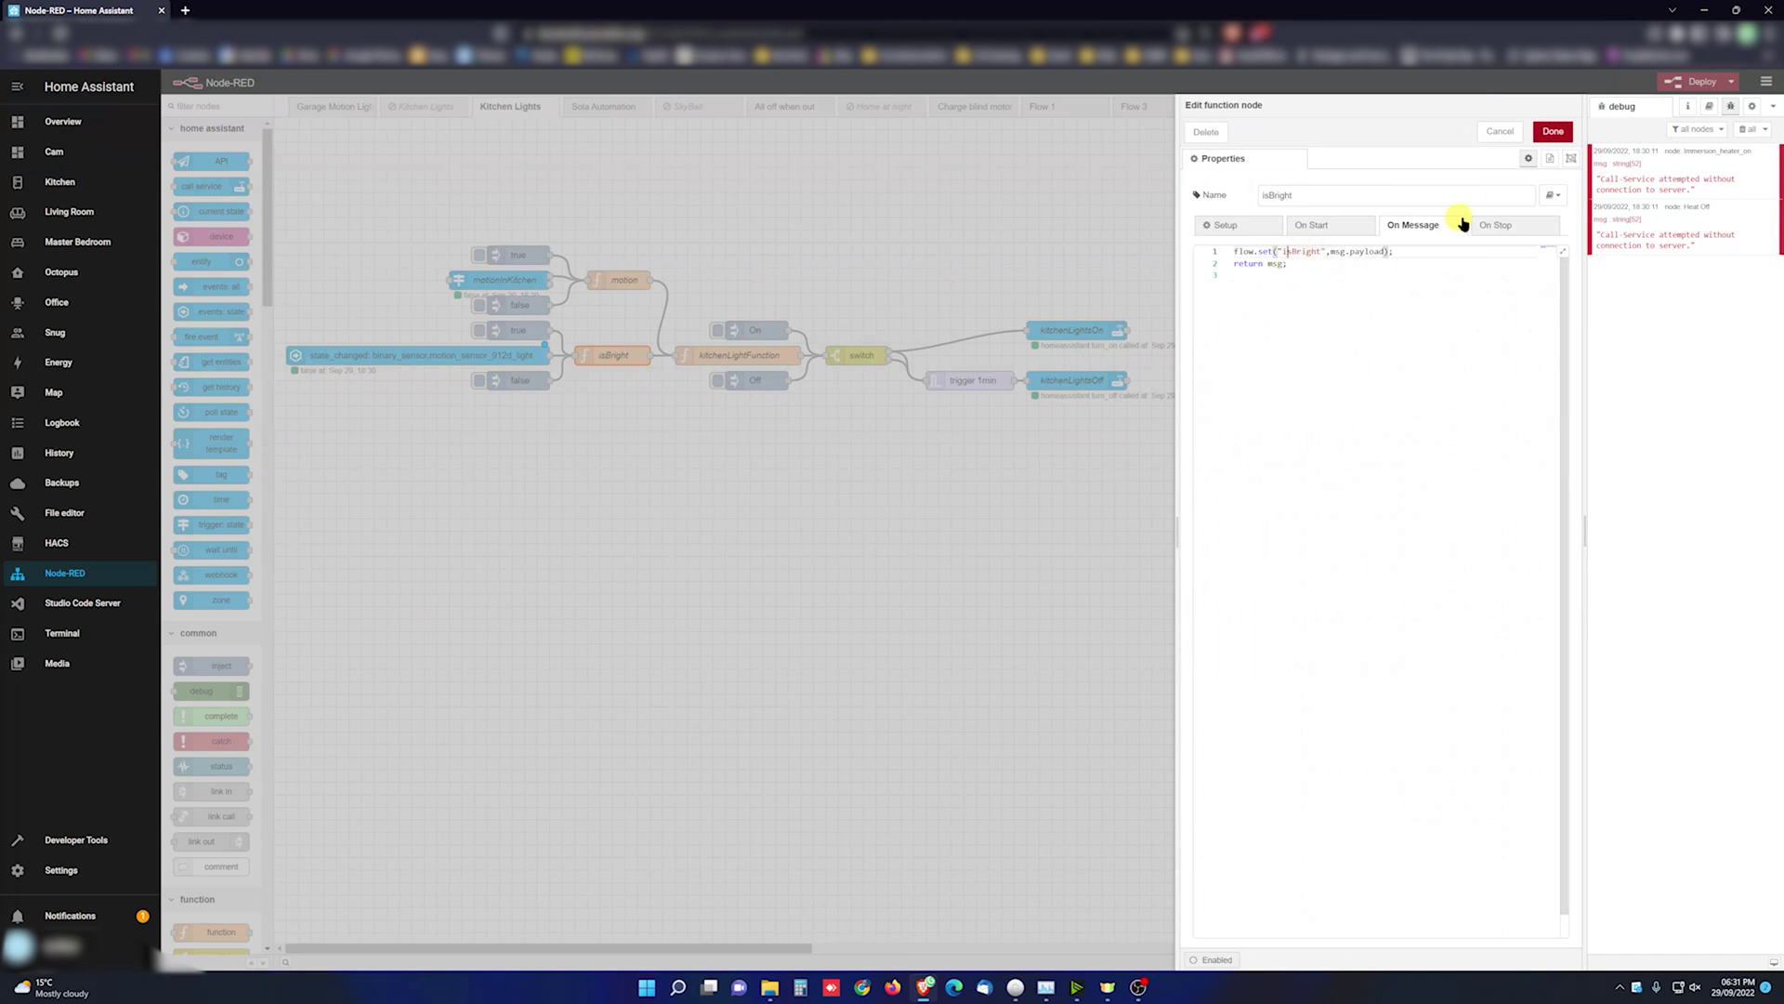
{"action": "left_click", "coordinate": [1554, 134]}
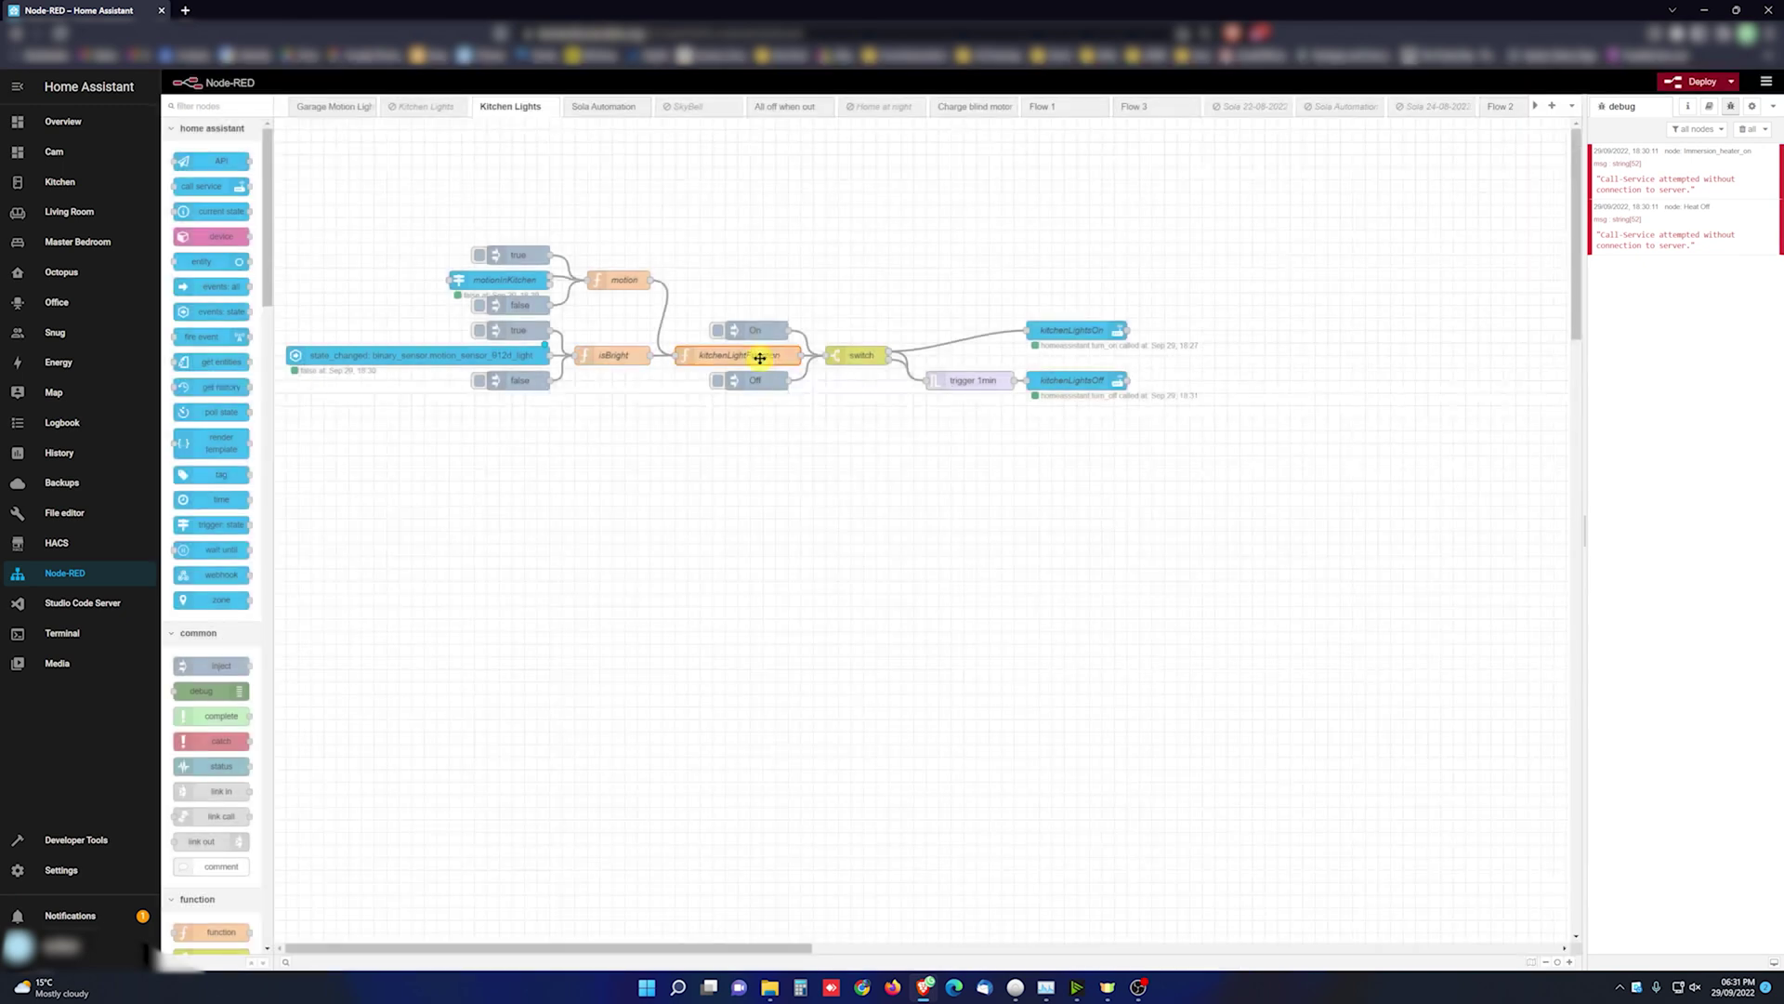
{"action": "double_click", "coordinate": [754, 356]}
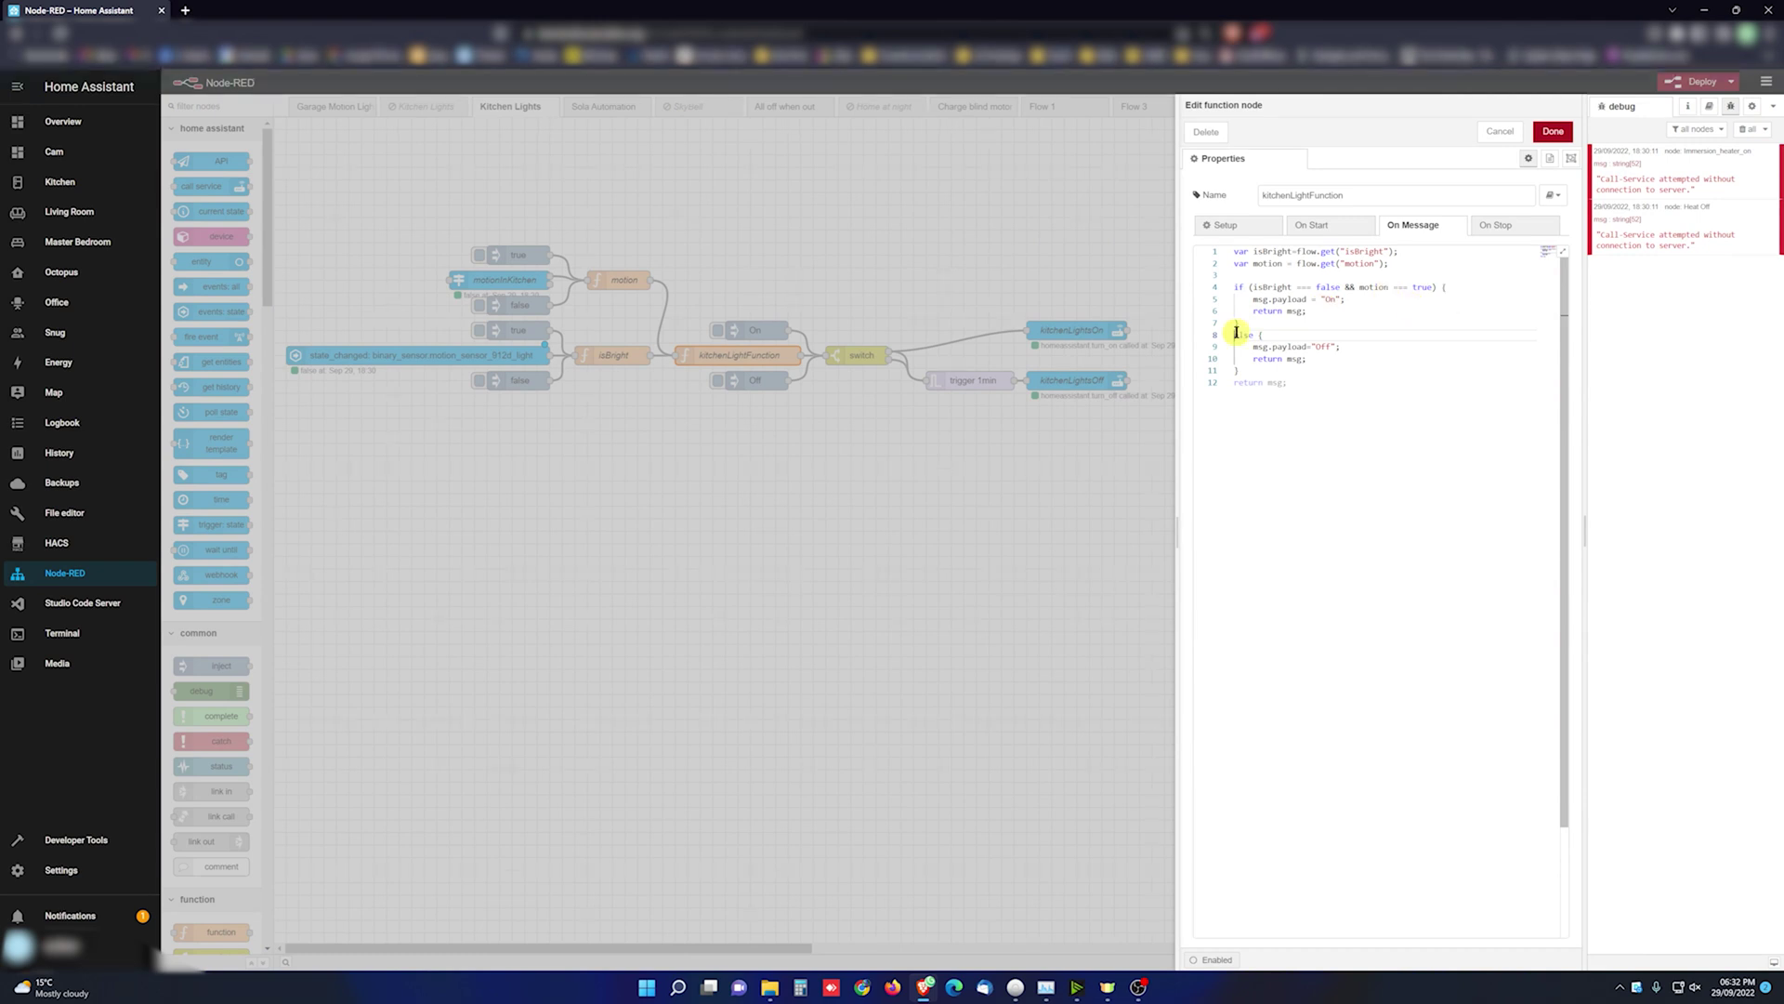
{"action": "left_click", "coordinate": [1500, 133]}
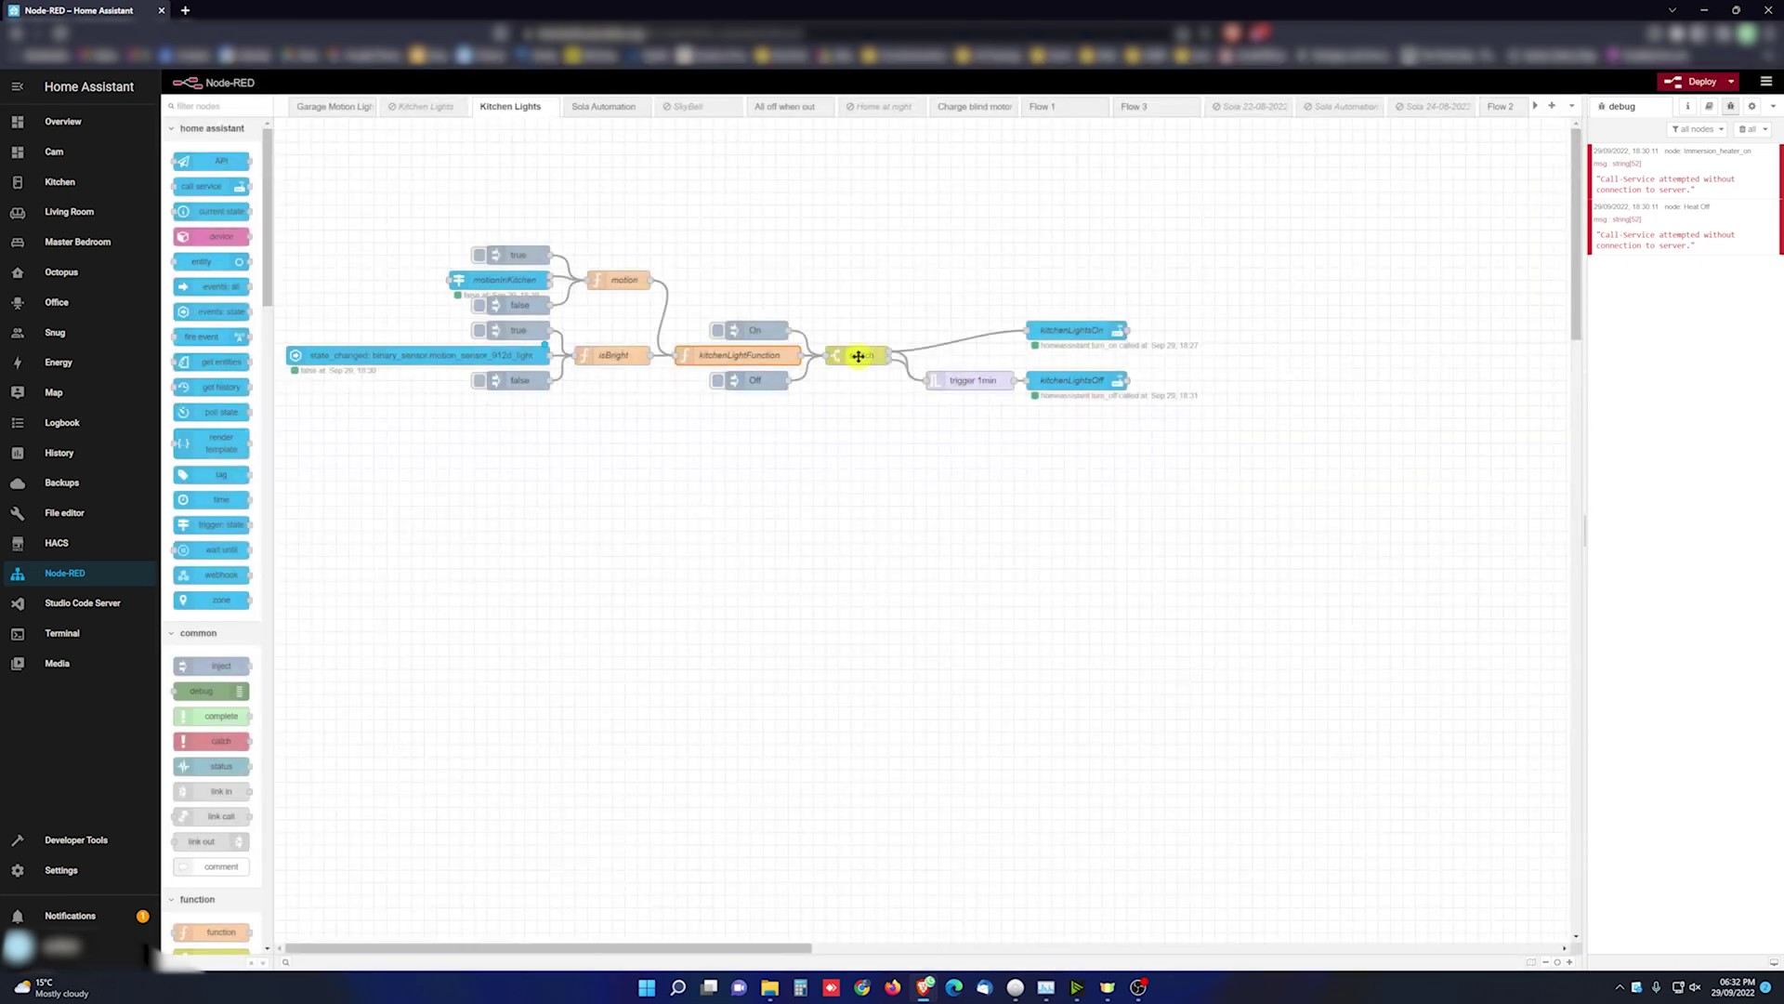
{"action": "double_click", "coordinate": [858, 356]}
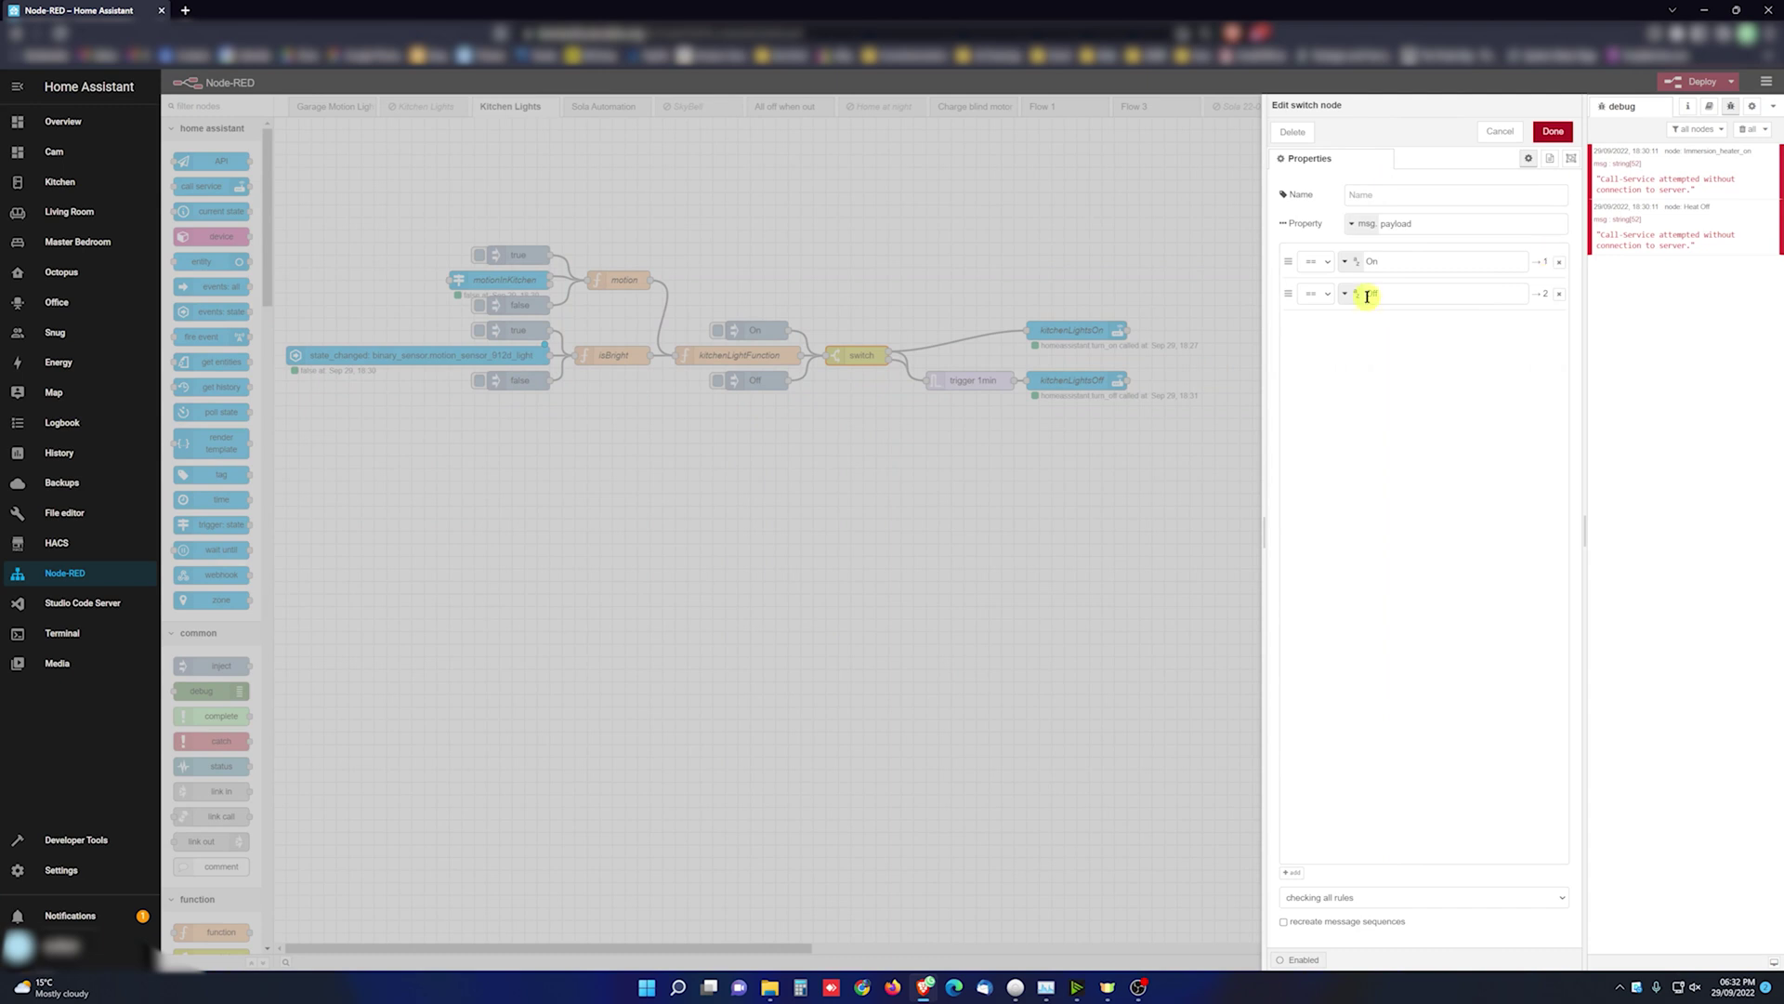
{"action": "left_click", "coordinate": [1550, 132]}
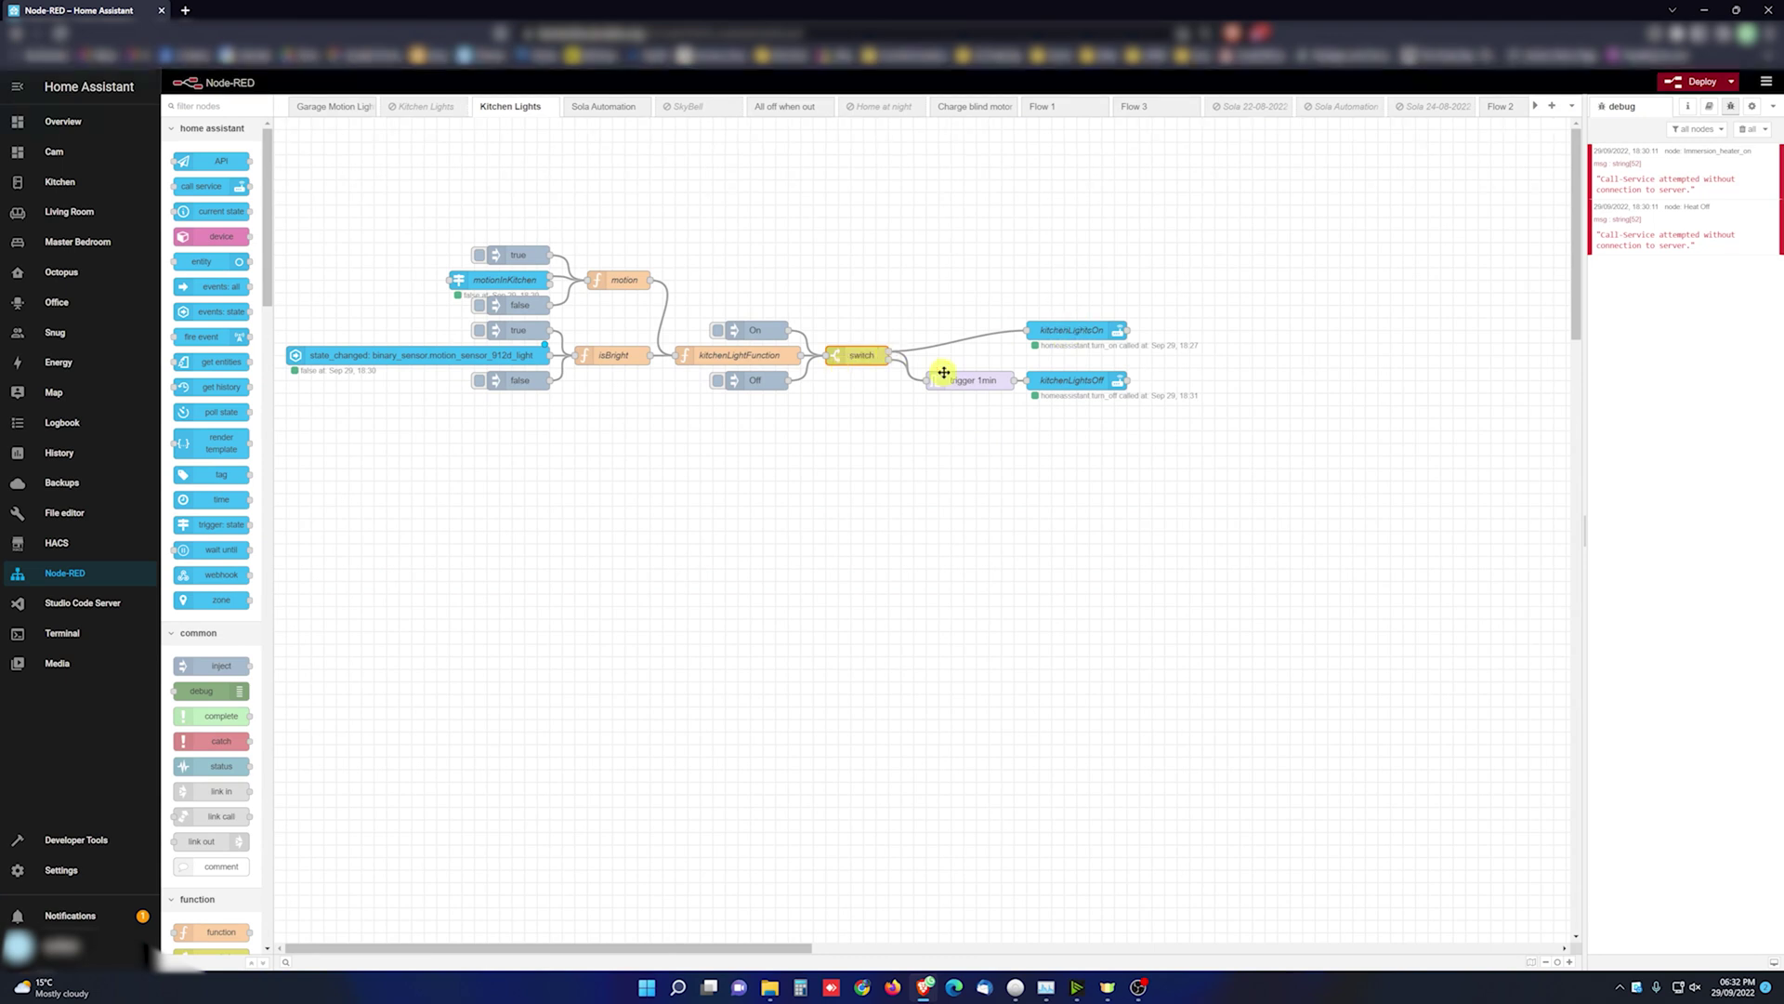
{"action": "left_click", "coordinate": [977, 381]}
{"action": "double_click", "coordinate": [978, 381]}
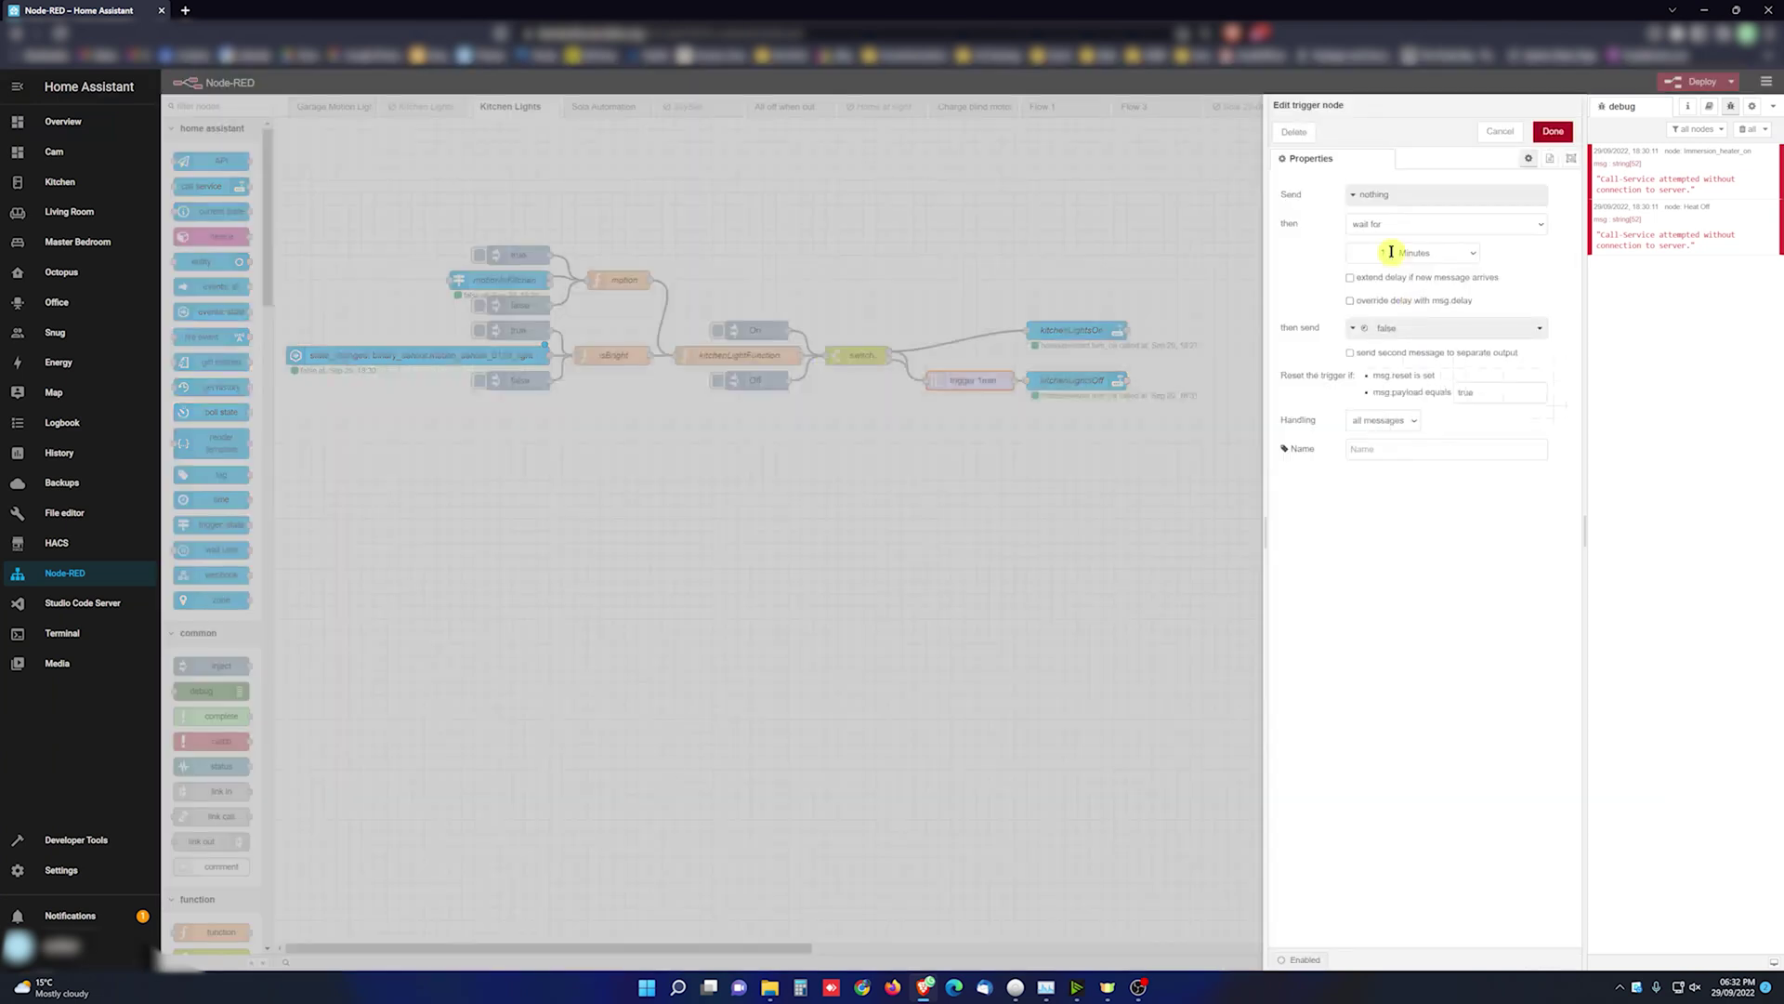
{"action": "left_click", "coordinate": [1549, 142]}
{"action": "left_click", "coordinate": [1549, 135]}
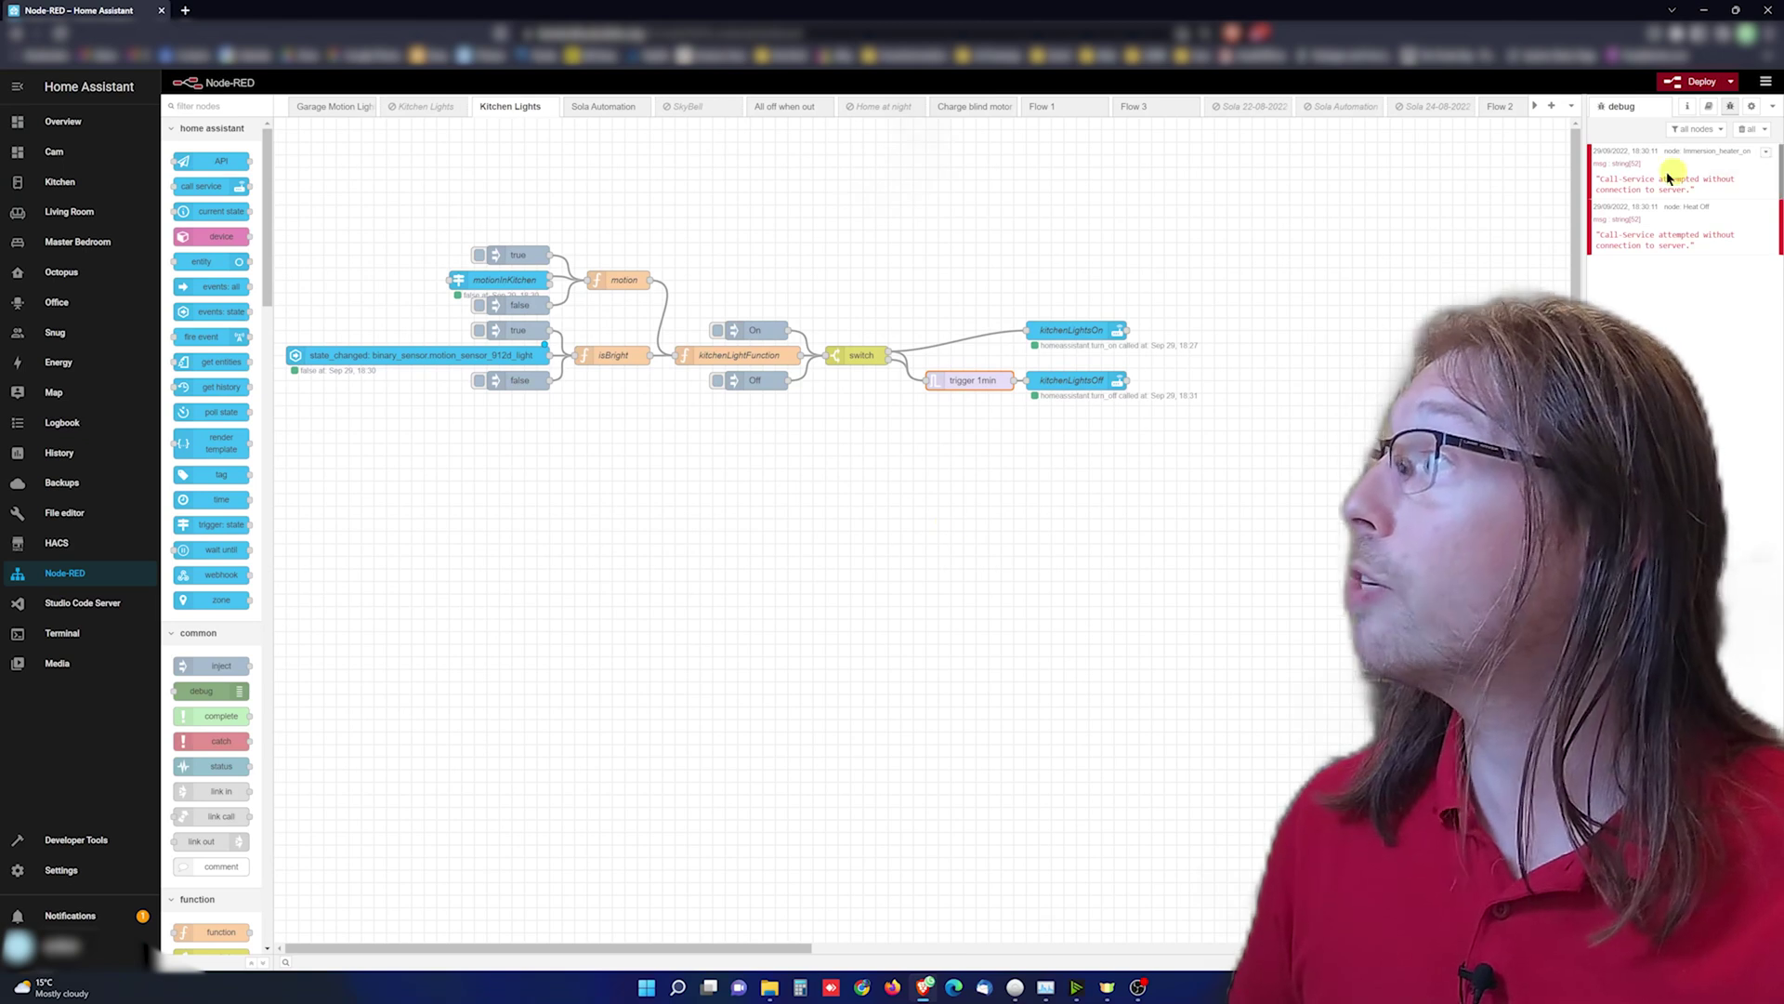
- Redeploy the finished Kitchen Lights flow, accepting the improperly-configured-nodes warning
{"action": "left_click", "coordinate": [1697, 83]}
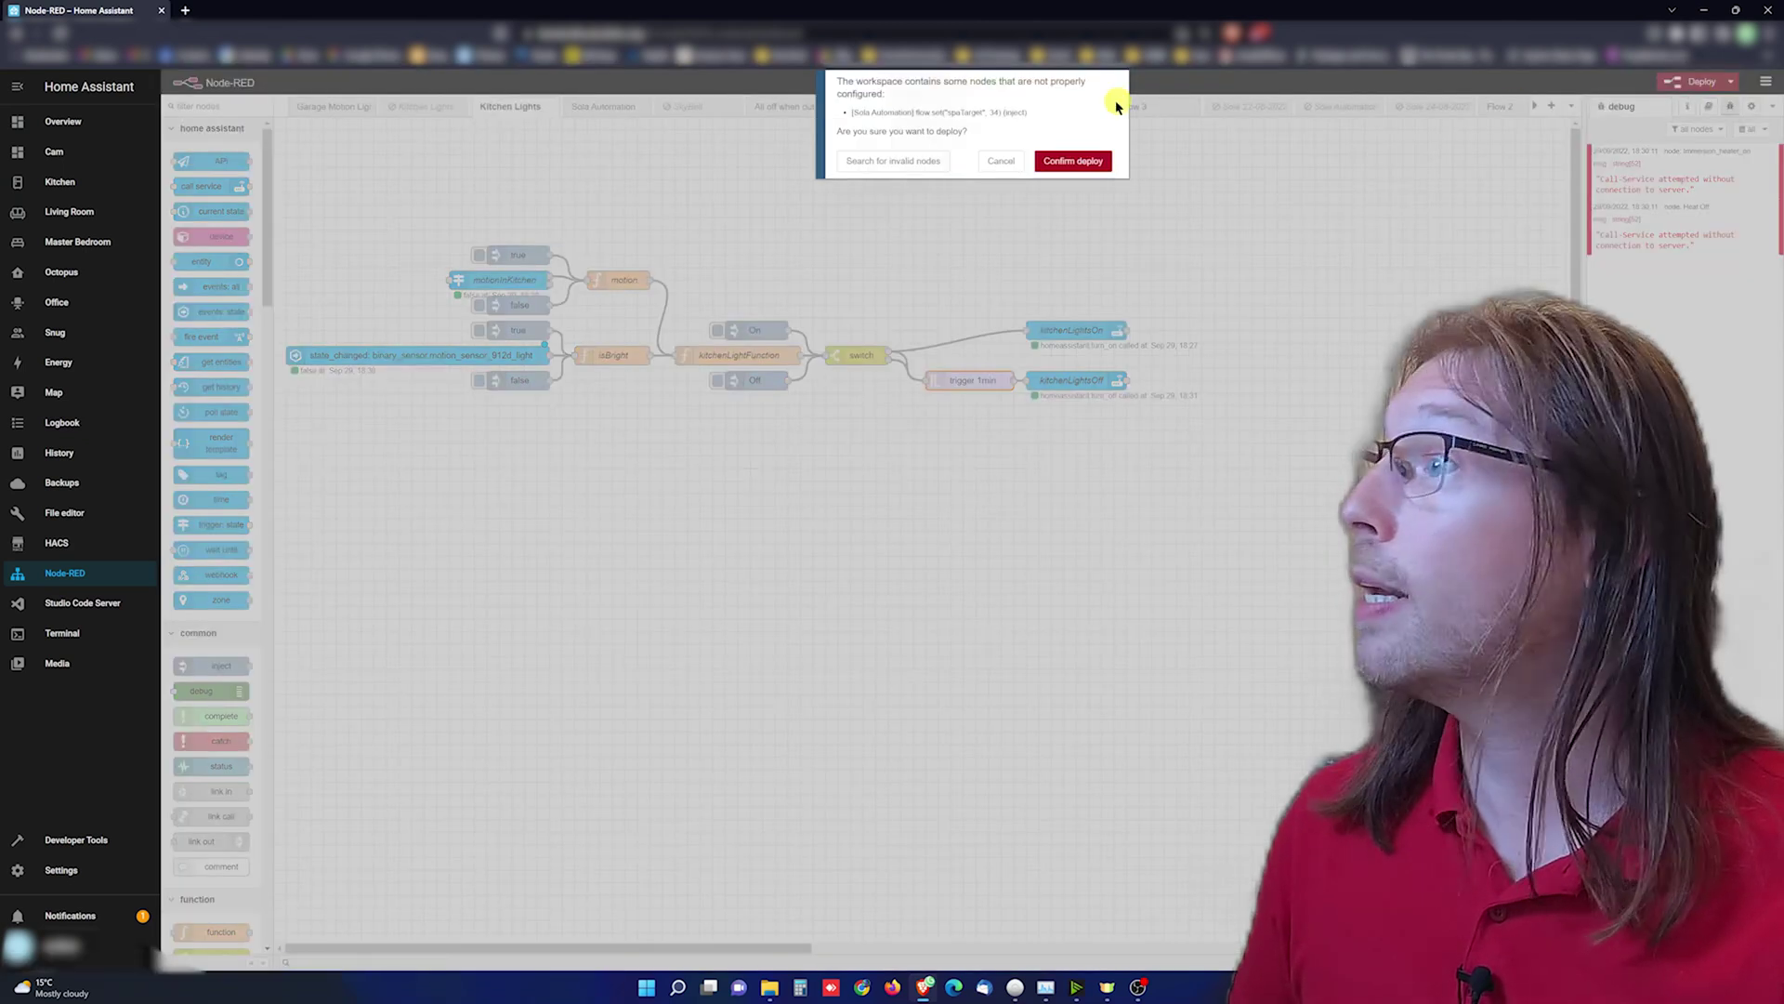
{"action": "left_click", "coordinate": [1078, 163]}
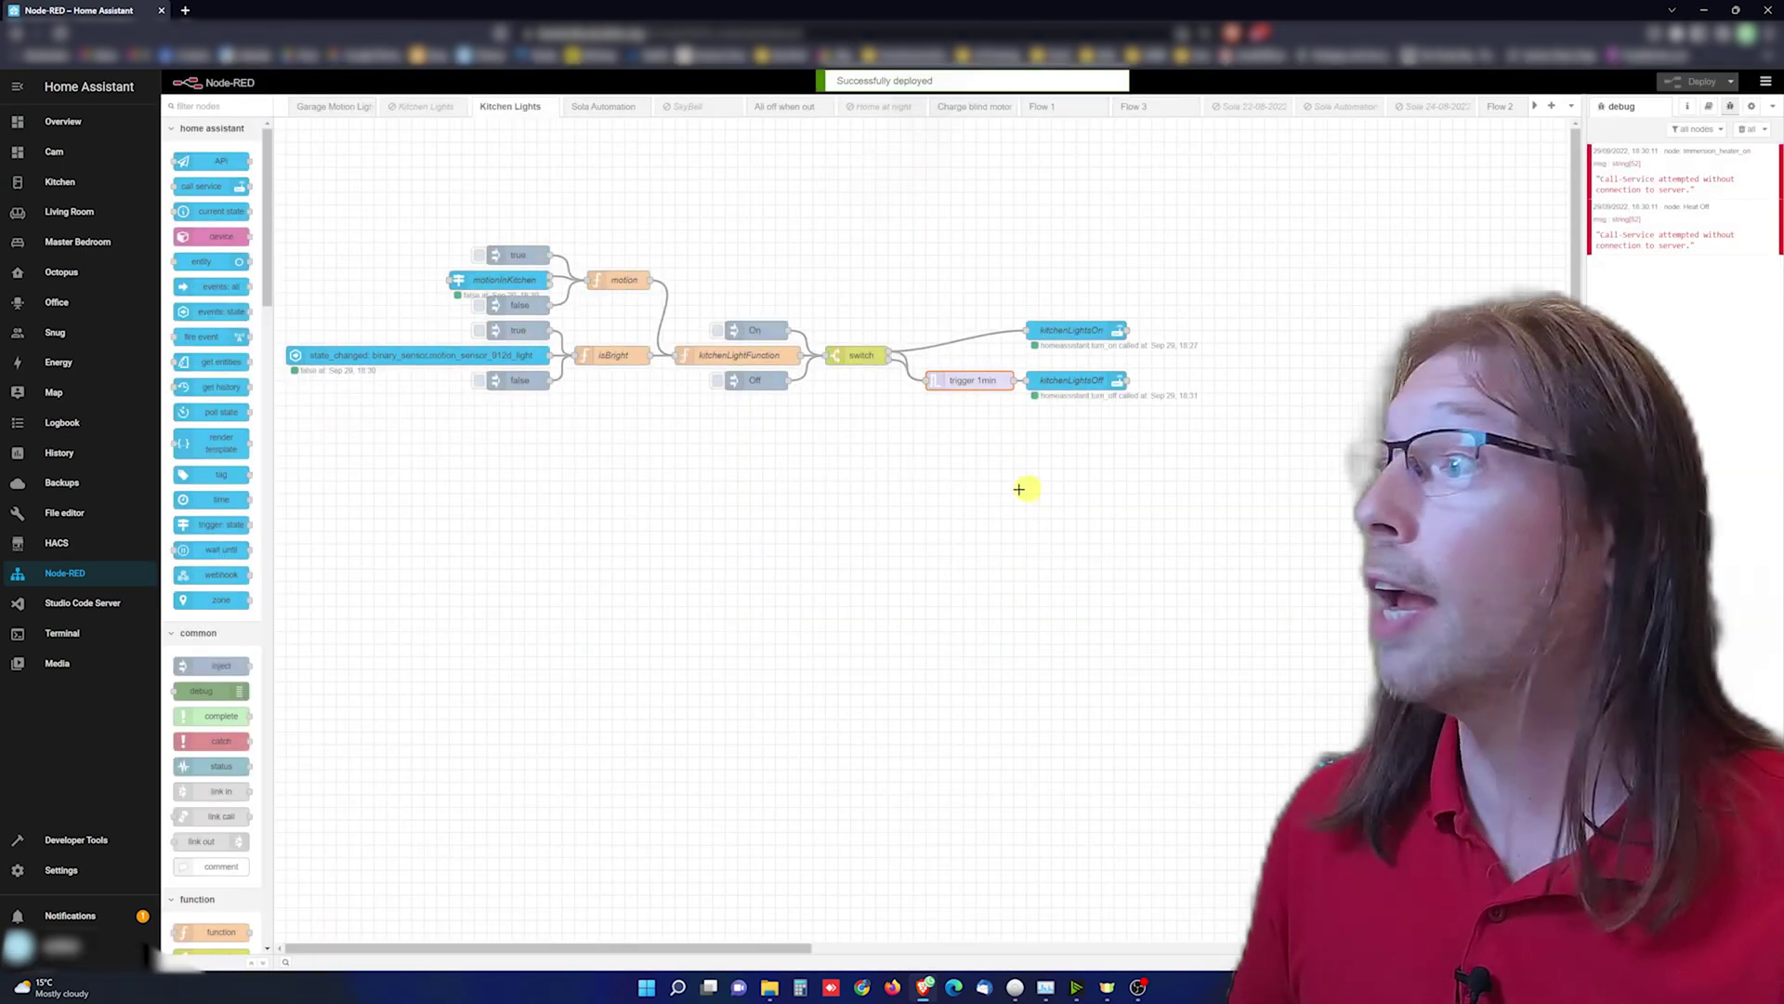